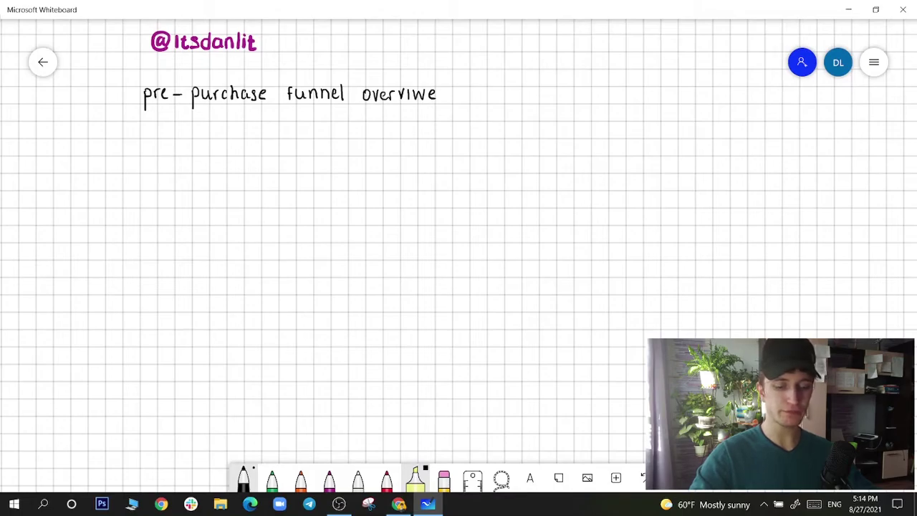
Step: Handwrite TRAFFIC in orange ink on the left, under the 'pre-purchase funnel overviwe' heading
left_click(300, 478)
left_click_drag(126, 156, 126, 173)
left_click_drag(117, 155, 129, 154)
left_click_drag(136, 156, 136, 174)
left_click_drag(135, 154, 145, 172)
mouse_move(154, 156)
left_mouse_down()
mouse_move(154, 174)
mouse_move(164, 174)
left_mouse_up()
mouse_move(154, 167)
left_mouse_down()
mouse_move(174, 174)
mouse_move(184, 154)
left_mouse_up()
mouse_move(176, 163)
left_mouse_down()
mouse_move(190, 174)
mouse_move(201, 154)
left_mouse_up()
mouse_move(191, 165)
left_mouse_down()
mouse_move(208, 174)
mouse_move(227, 162)
mouse_move(237, 173)
left_mouse_up()
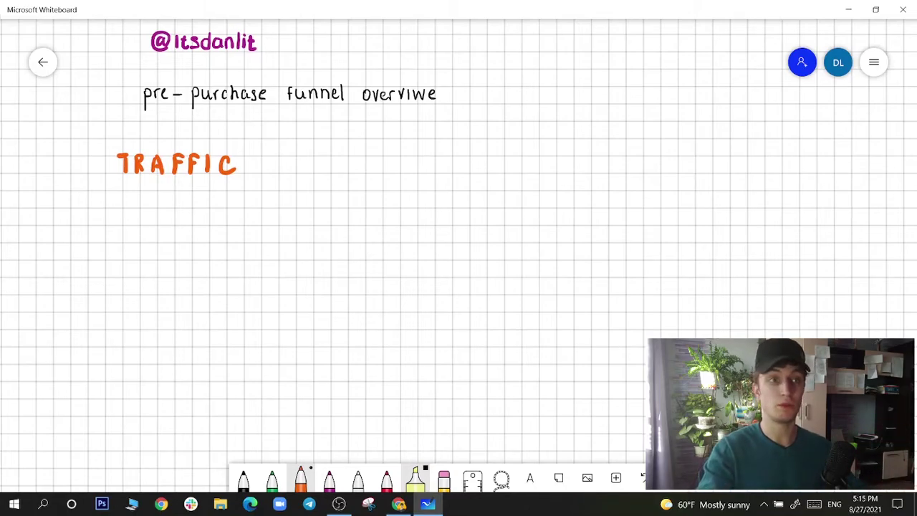
Step: Draw a black trapezoid right of TRAFFIC, undoing and redrawing the first attempt
left_click(244, 479)
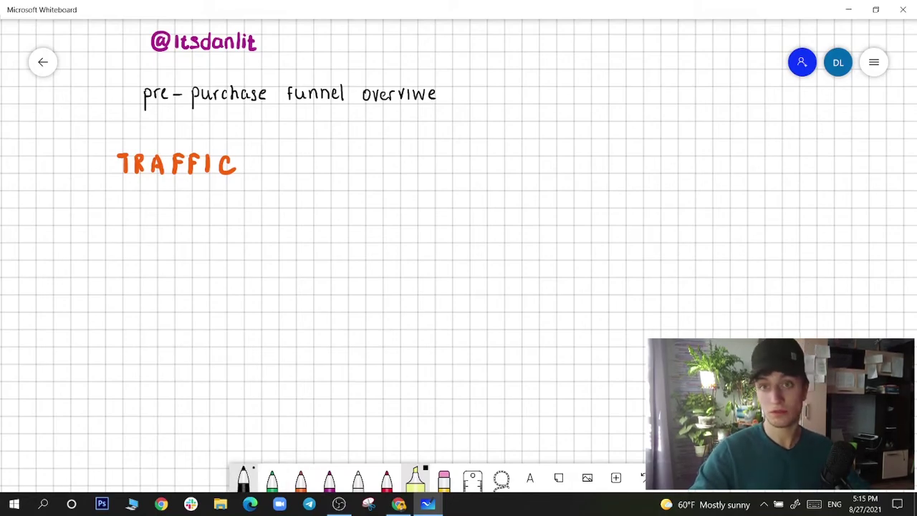
mouse_move(272, 155)
left_mouse_down()
mouse_move(279, 199)
mouse_move(367, 209)
mouse_move(448, 209)
mouse_move(491, 192)
mouse_move(507, 158)
left_mouse_up()
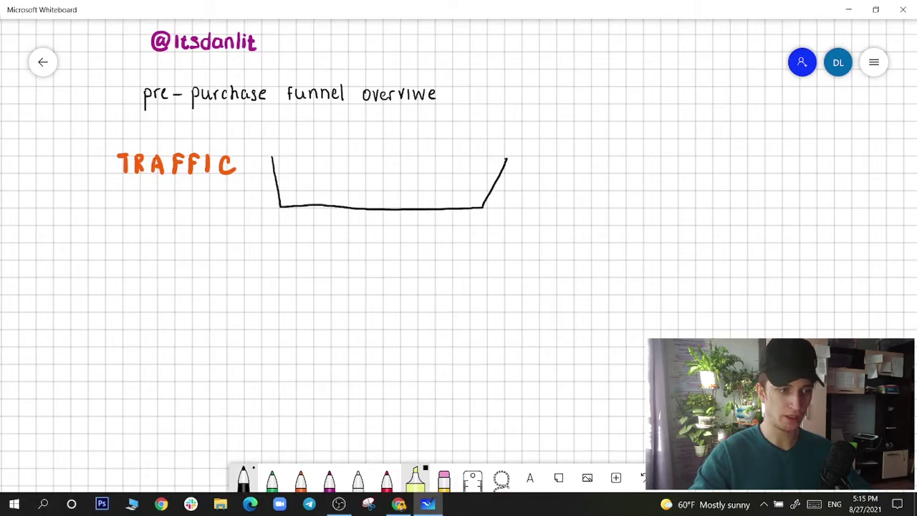
left_click_drag(273, 155, 507, 156)
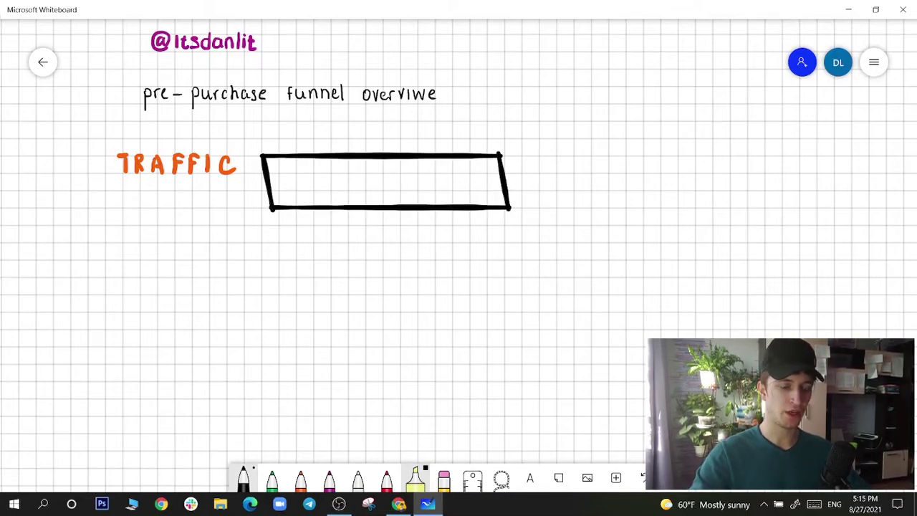
key("ctrl+z")
key("ctrl+z")
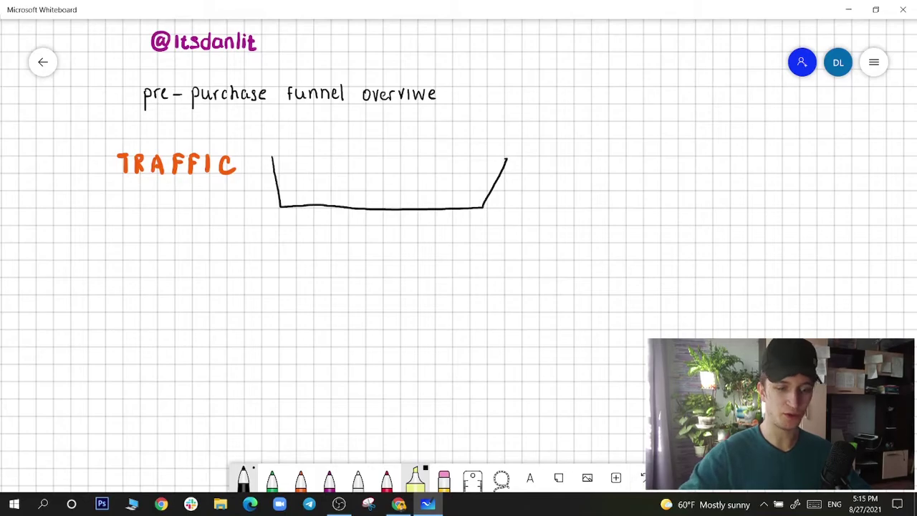
key("ctrl+z")
mouse_move(277, 162)
left_mouse_down()
mouse_move(320, 205)
mouse_move(474, 213)
mouse_move(494, 164)
left_mouse_up()
left_click_drag(277, 157, 494, 162)
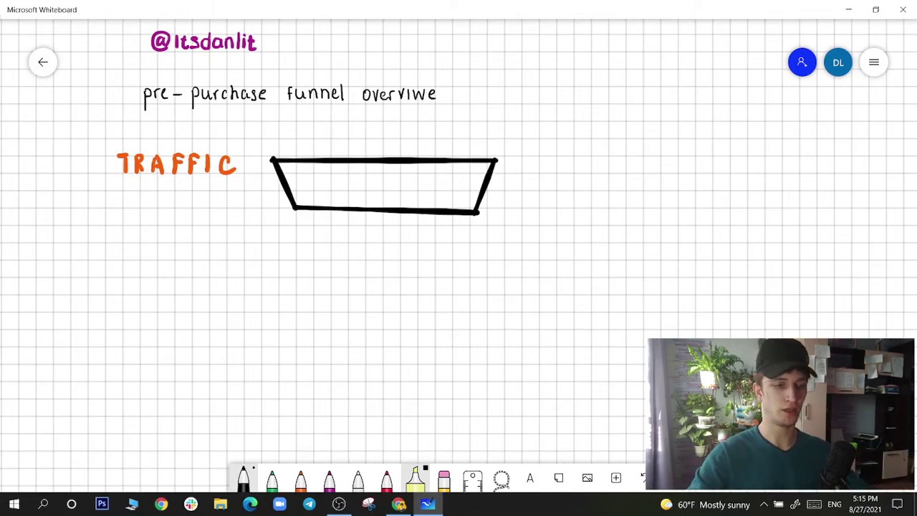
Step: Write HOME PAGE inside the black trapezoid
left_click_drag(328, 177, 327, 190)
left_click_drag(327, 184, 335, 191)
left_click_drag(339, 179, 350, 190)
mouse_move(351, 191)
left_mouse_down()
mouse_move(356, 177)
mouse_move(360, 190)
left_mouse_up()
mouse_move(366, 178)
left_mouse_down()
mouse_move(362, 191)
mouse_move(379, 185)
left_mouse_up()
mouse_move(384, 191)
left_mouse_down()
mouse_move(388, 177)
mouse_move(391, 185)
left_mouse_up()
mouse_move(401, 178)
left_mouse_down()
mouse_move(396, 185)
mouse_move(406, 191)
left_mouse_up()
left_click_drag(406, 178, 411, 178)
left_click_drag(405, 184, 410, 184)
left_click_drag(405, 191, 412, 191)
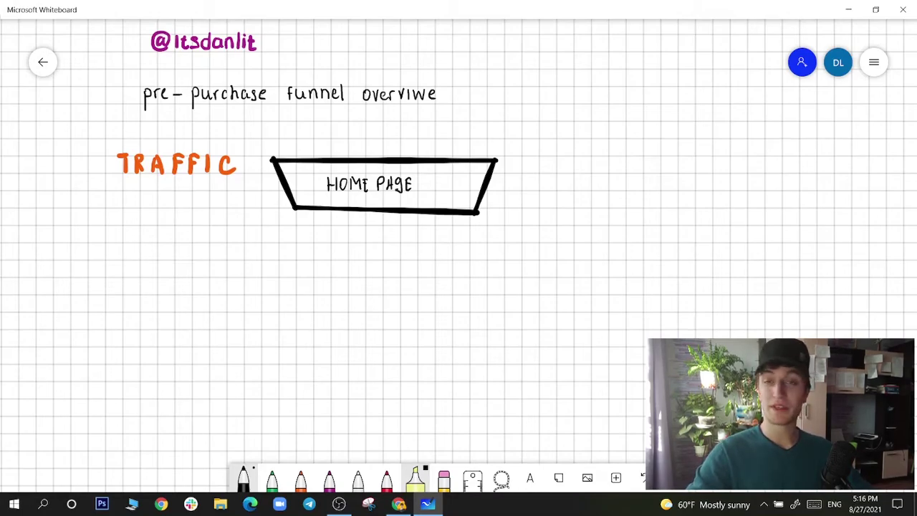
Step: Write 'Pop-up:' right of the title, then bring up Klaviyo's Site Abandonment flow in Chrome
mouse_move(531, 112)
left_mouse_down()
mouse_move(532, 126)
mouse_move(545, 117)
mouse_move(553, 130)
left_mouse_up()
mouse_move(552, 115)
left_mouse_down()
mouse_move(588, 115)
mouse_move(588, 136)
left_mouse_up()
left_click_drag(587, 117, 588, 125)
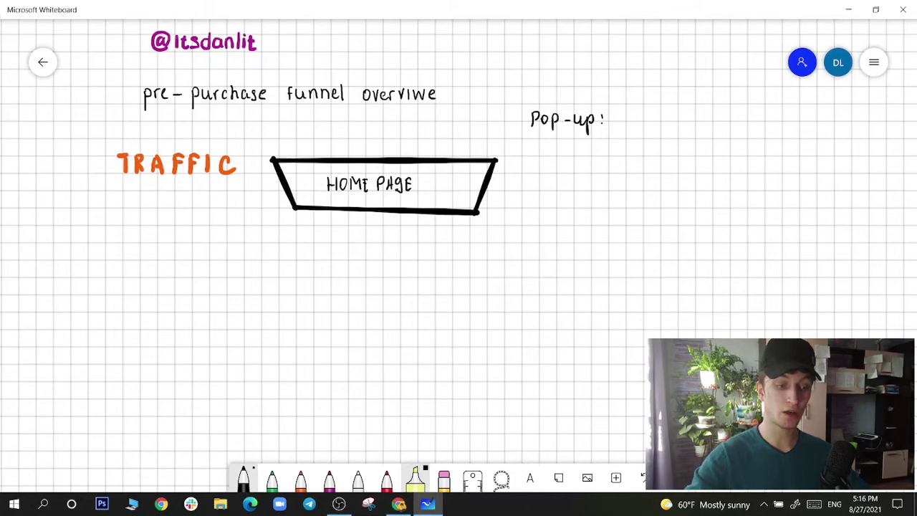
left_click(398, 504)
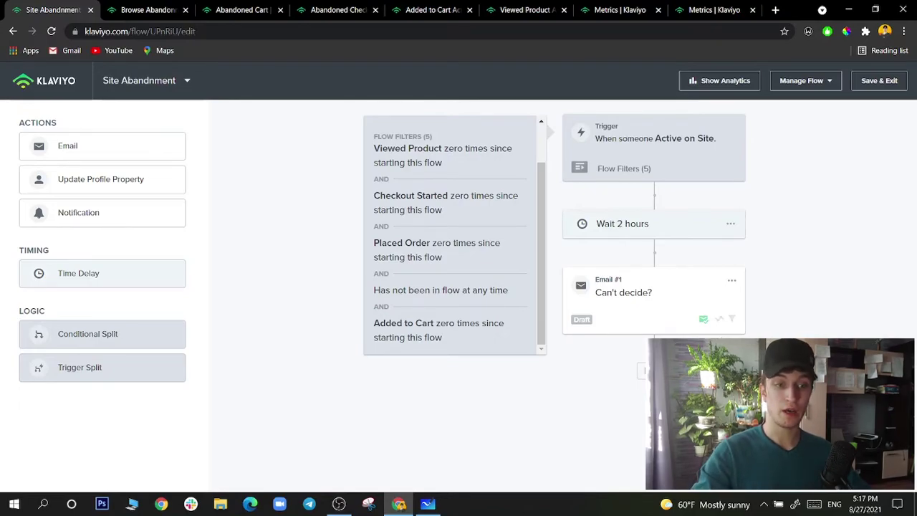
Step: Open the settings of the 'Can't decide?' Email #1 in the Site Abandonment flow
left_click(623, 293)
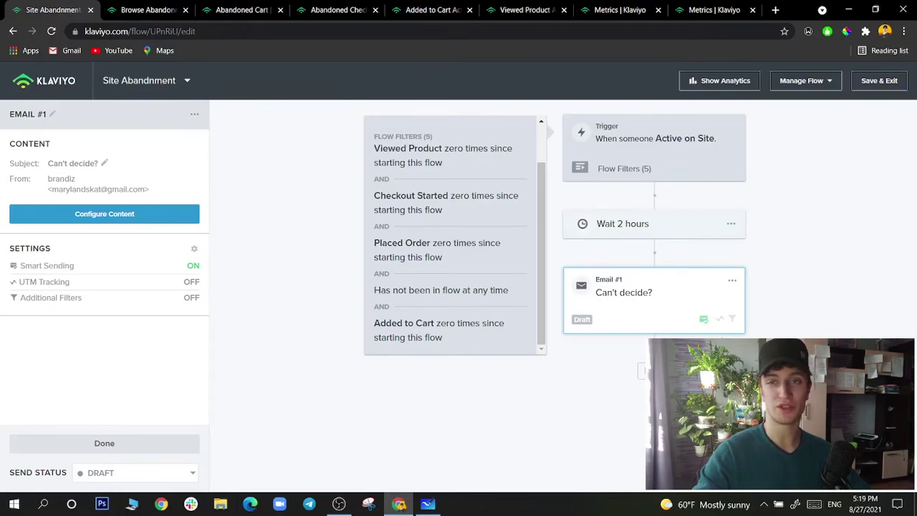
Step: Switch from Klaviyo back to the Whiteboard funnel drawing
left_click(428, 503)
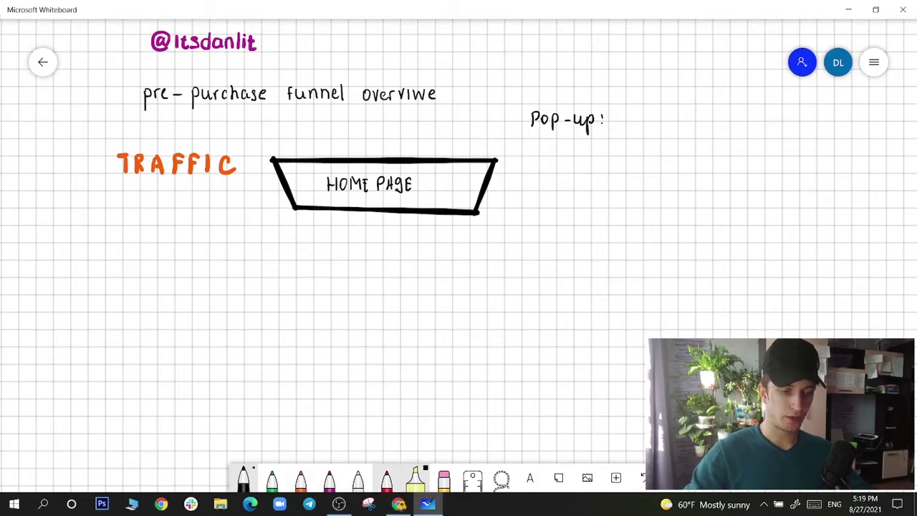
Step: Draw a thicker red arrow at HOME PAGE and write 'Site Abandonment' beside it
left_click(387, 477)
mouse_move(501, 194)
left_mouse_down()
mouse_move(513, 185)
mouse_move(504, 201)
left_mouse_up()
left_click(387, 477)
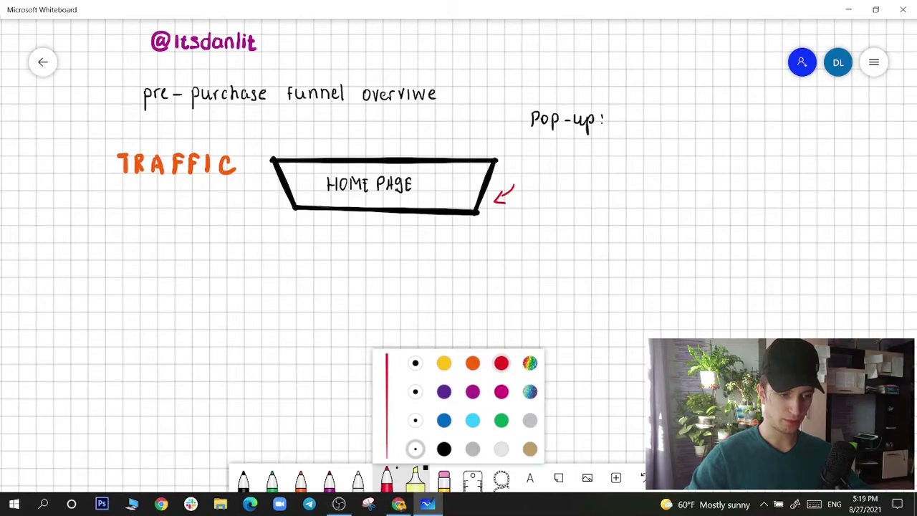
left_click(415, 420)
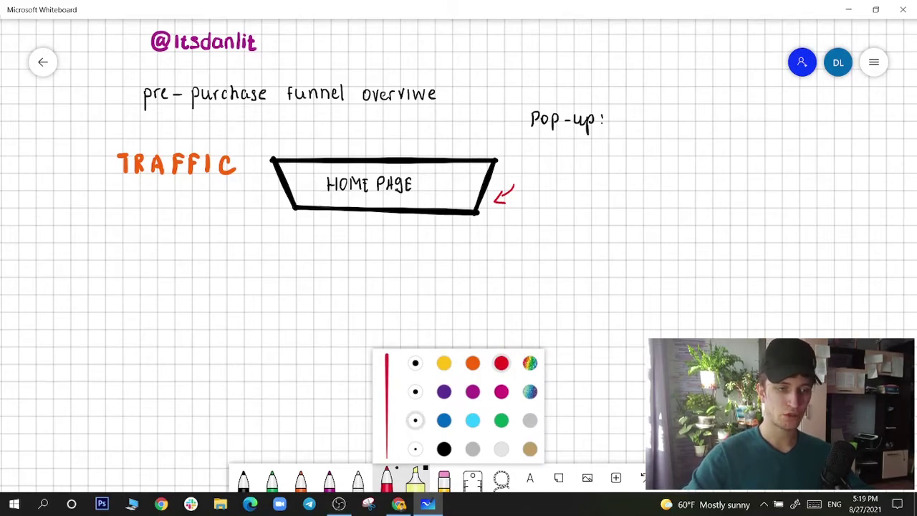
mouse_move(541, 178)
left_mouse_down()
mouse_move(531, 192)
mouse_move(556, 194)
mouse_move(571, 178)
mouse_move(570, 192)
mouse_move(613, 194)
left_mouse_up()
mouse_move(614, 183)
left_mouse_down()
mouse_move(615, 192)
mouse_move(630, 180)
mouse_move(636, 194)
mouse_move(660, 193)
left_mouse_up()
mouse_move(656, 183)
left_mouse_down()
mouse_move(653, 192)
mouse_move(669, 182)
mouse_move(732, 192)
left_mouse_up()
mouse_move(738, 173)
left_mouse_down()
mouse_move(739, 190)
mouse_move(745, 181)
left_mouse_up()
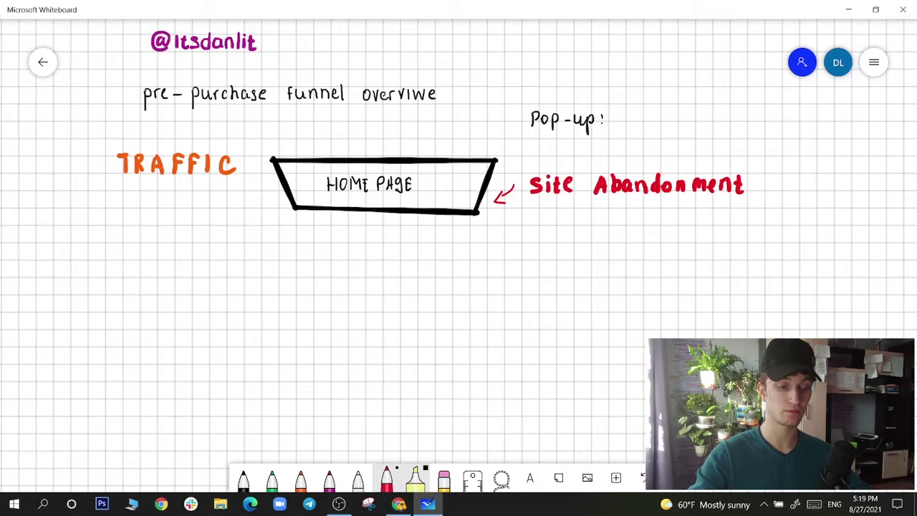
left_click(339, 504)
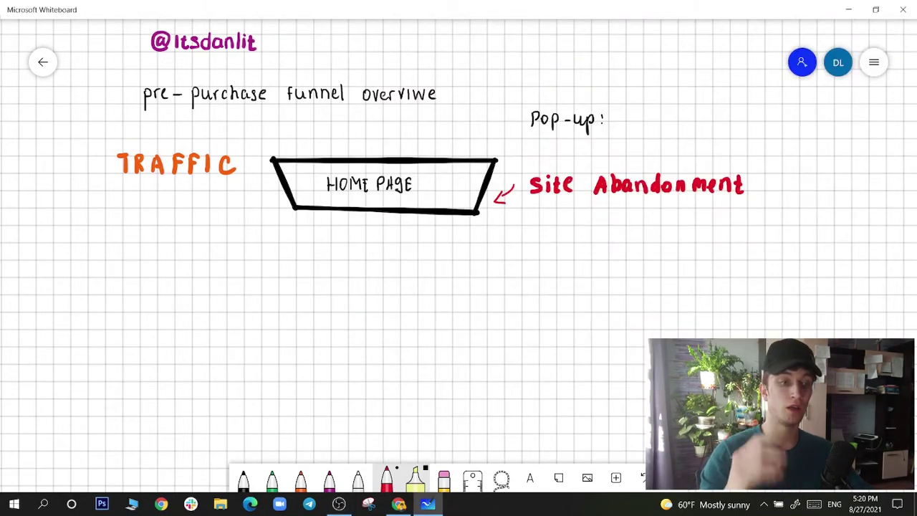
Step: Draw a second black funnel section below HOME PAGE, redrawing and thickening its edges
left_click(244, 478)
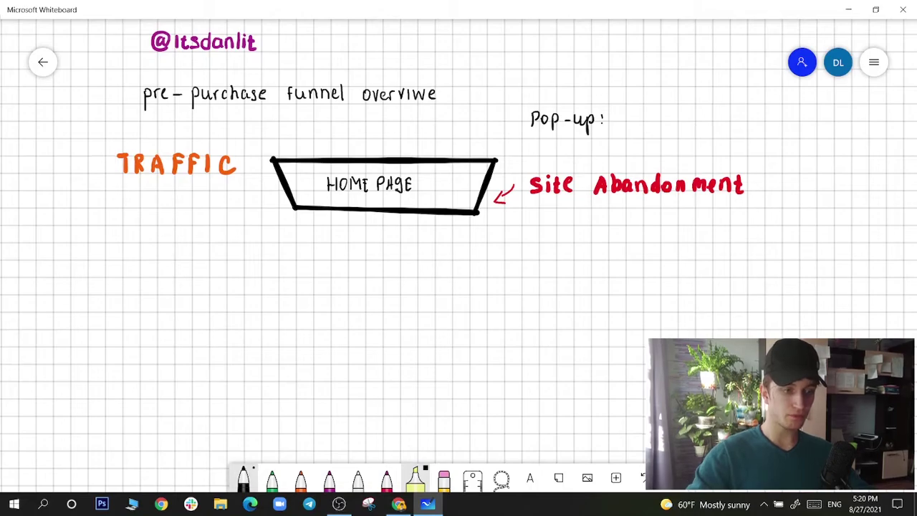
mouse_move(297, 235)
left_mouse_down()
mouse_move(305, 270)
mouse_move(396, 273)
left_mouse_up()
left_click(642, 478)
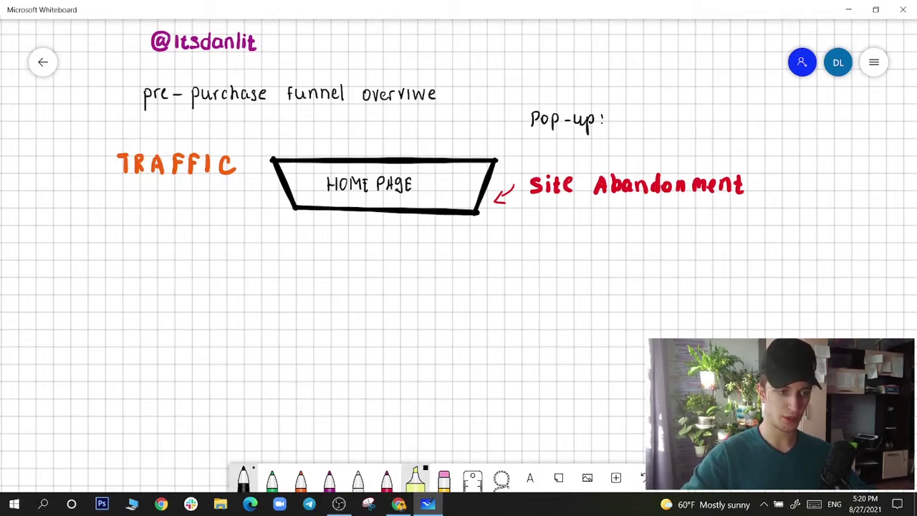
mouse_move(295, 235)
left_mouse_down()
mouse_move(312, 266)
mouse_move(348, 269)
mouse_move(464, 267)
mouse_move(473, 239)
left_mouse_up()
left_click_drag(297, 233, 473, 234)
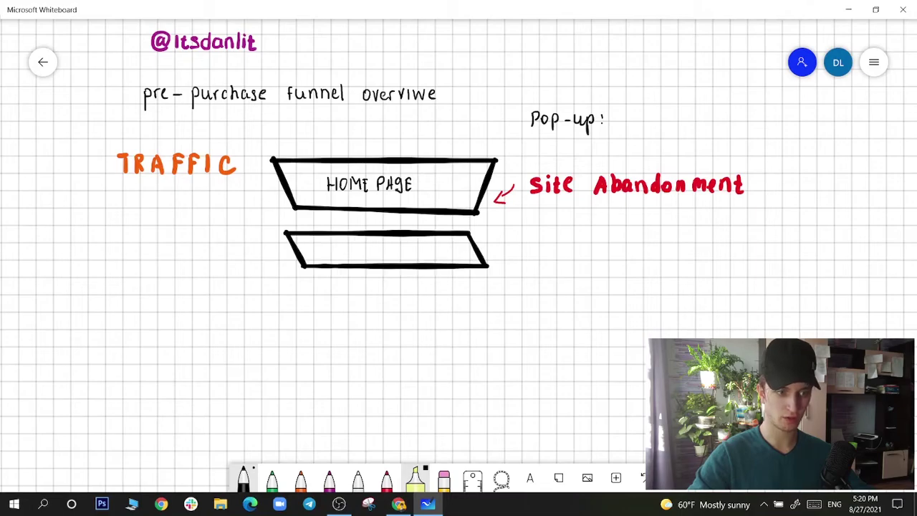
left_click(642, 477)
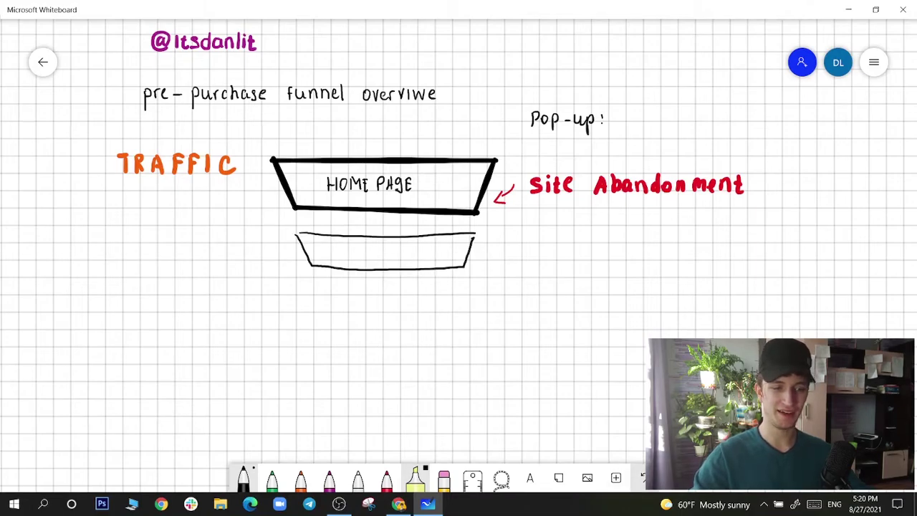
left_click_drag(475, 233, 467, 262)
mouse_move(295, 233)
left_mouse_down()
mouse_move(310, 263)
mouse_move(311, 233)
left_mouse_up()
left_click_drag(333, 267, 459, 265)
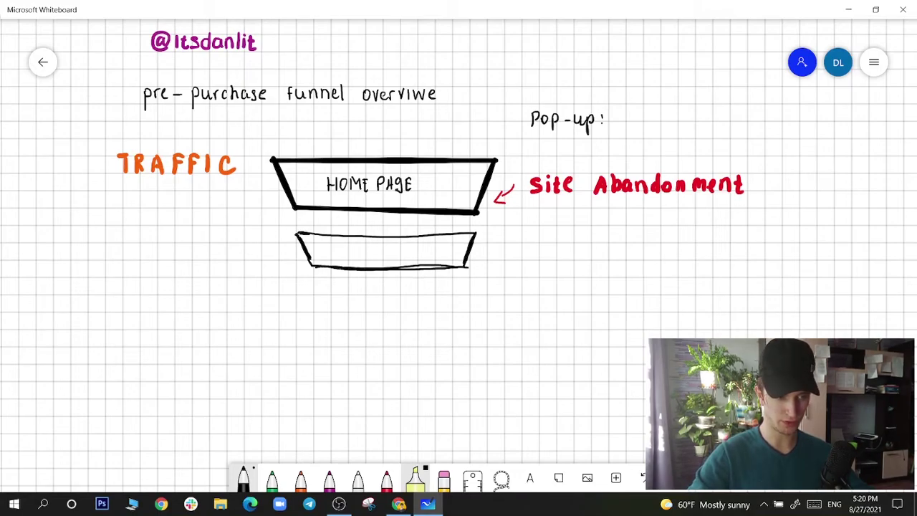
left_click_drag(315, 233, 476, 233)
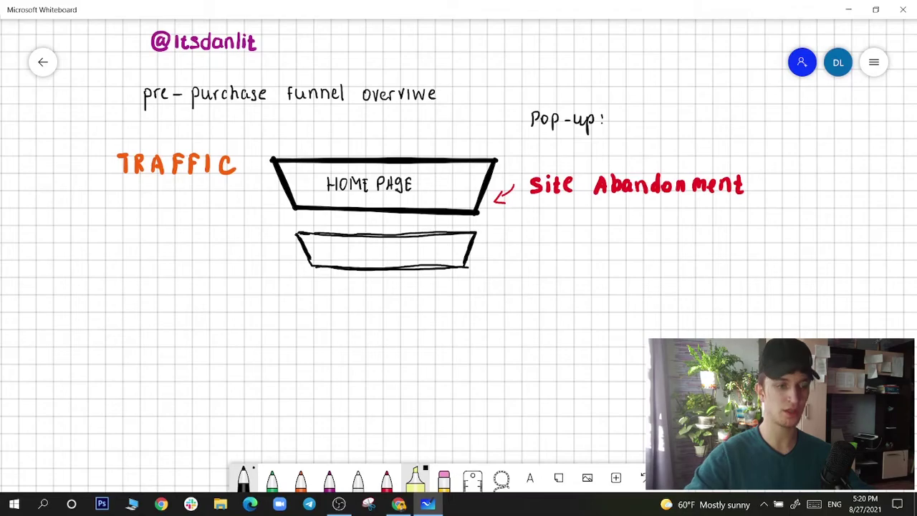
Step: Write Collection inside the second funnel section
left_click_drag(341, 249, 346, 262)
mouse_move(353, 252)
left_mouse_down()
mouse_move(350, 260)
mouse_move(354, 252)
left_mouse_up()
mouse_move(356, 245)
left_mouse_down()
mouse_move(356, 262)
mouse_move(386, 261)
left_mouse_up()
left_click_drag(378, 253, 395, 260)
left_click_drag(405, 252, 415, 250)
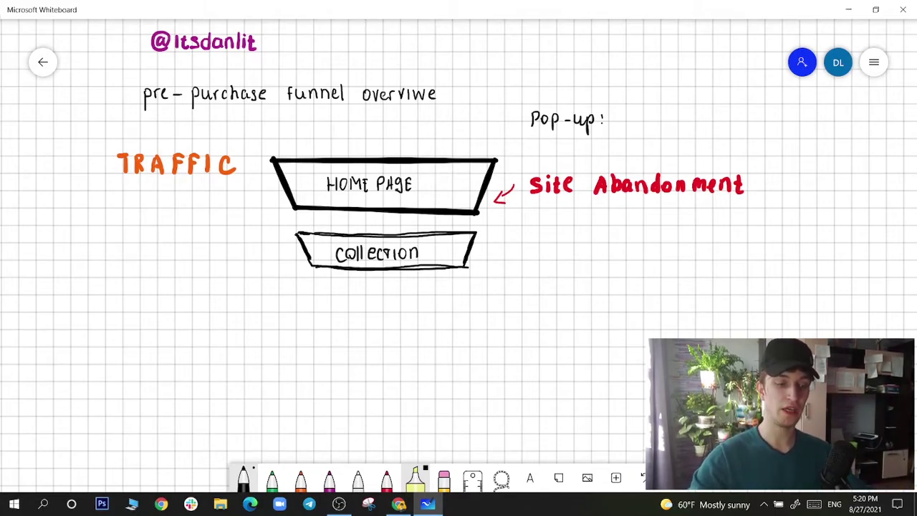
Step: Add a red arrow labelled BROWSE at Collection, then bring up Klaviyo's Browse Abandonment flow
left_click(387, 476)
mouse_move(499, 251)
left_mouse_down()
mouse_move(481, 262)
mouse_move(487, 267)
left_mouse_up()
mouse_move(517, 240)
left_mouse_down()
mouse_move(517, 262)
mouse_move(547, 262)
mouse_move(551, 242)
mouse_move(570, 261)
mouse_move(581, 242)
left_mouse_up()
mouse_move(592, 243)
left_mouse_down()
mouse_move(586, 262)
mouse_move(613, 265)
mouse_move(611, 244)
left_mouse_up()
left_click_drag(600, 254, 657, 267)
left_click_drag(643, 258, 666, 265)
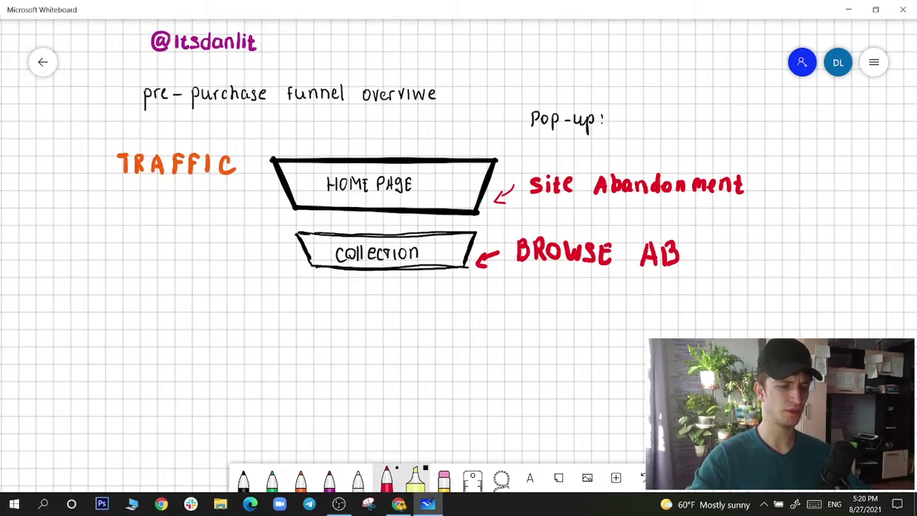
left_click(398, 503)
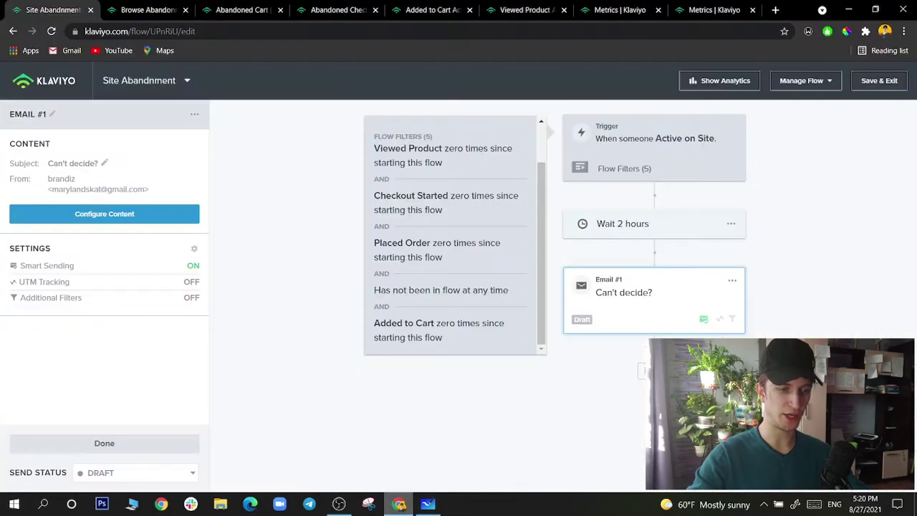
key("ctrl+Tab")
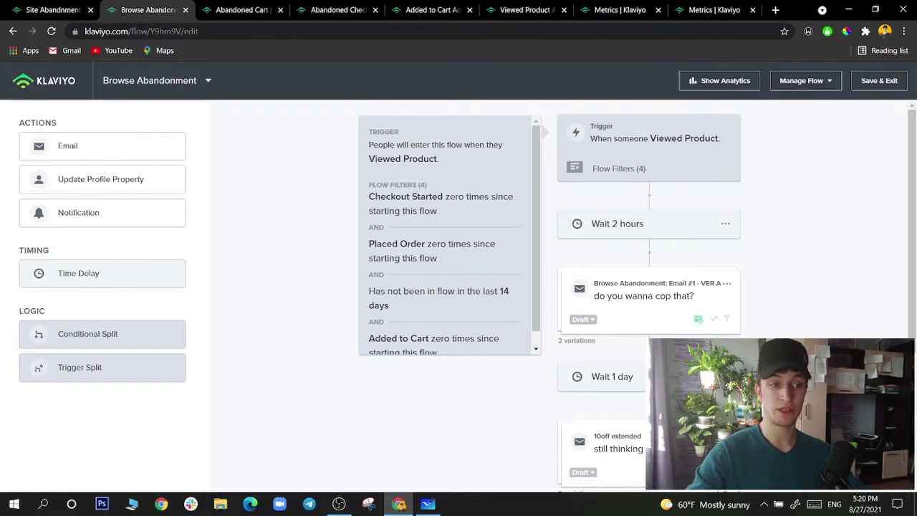
Step: Open the Browse Abandonment trigger setup showing Viewed Product and its four flow filters
left_click(648, 147)
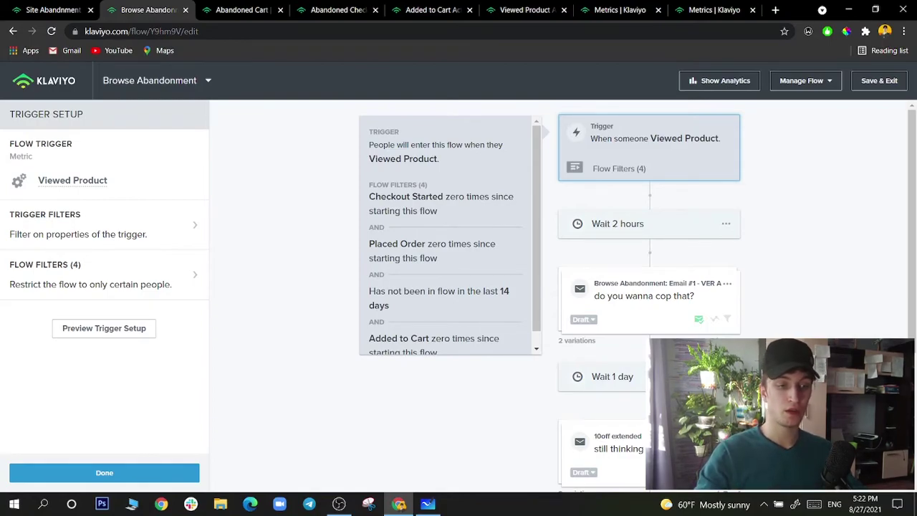
Step: Scroll through the Browse Abandonment filter summary, then return to the Whiteboard sketch
scroll(450, 235, "down", 1)
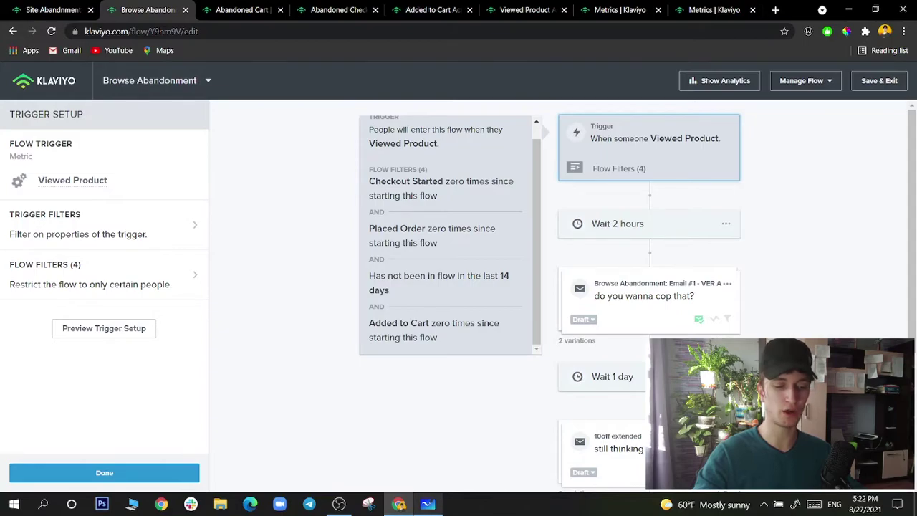
left_click(427, 504)
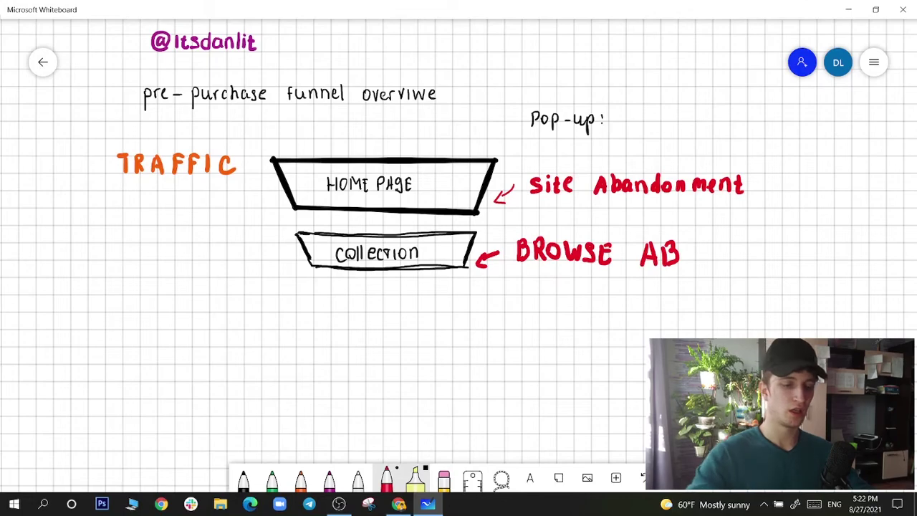
Step: Draw a black third funnel tier under Collection and write ADD TO CART in it
left_click(244, 476)
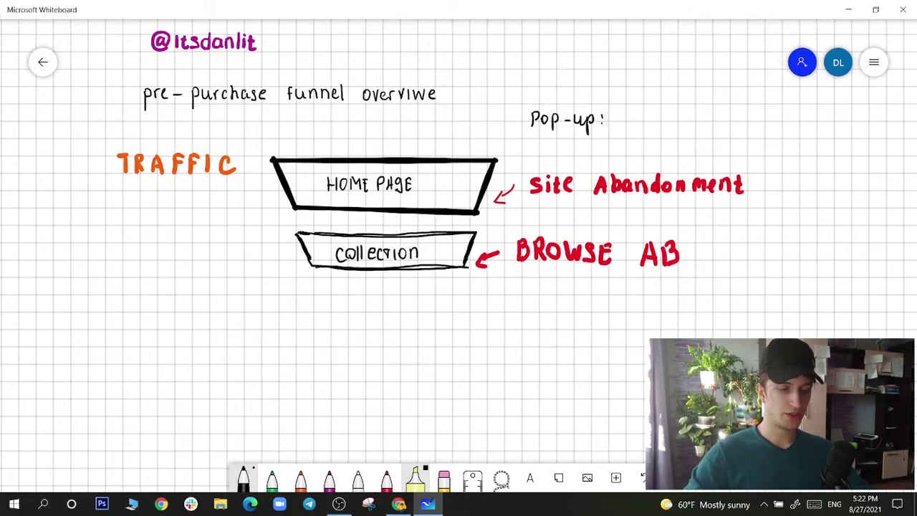
mouse_move(313, 288)
left_mouse_down()
mouse_move(332, 317)
mouse_move(441, 316)
left_mouse_up()
mouse_move(315, 288)
left_mouse_down()
mouse_move(454, 295)
mouse_move(443, 318)
left_mouse_up()
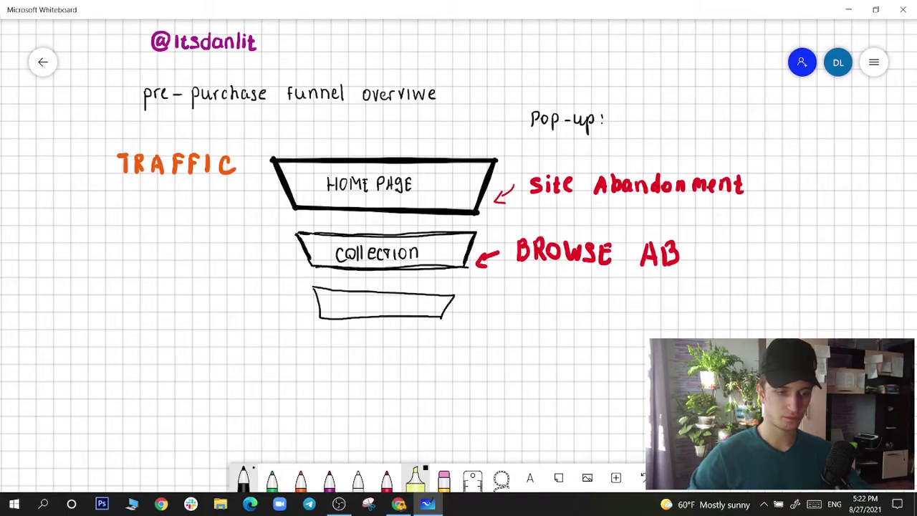
left_click(642, 477)
left_click(643, 477)
mouse_move(314, 288)
left_mouse_down()
mouse_move(323, 304)
mouse_move(359, 320)
mouse_move(461, 318)
mouse_move(470, 294)
left_mouse_up()
left_click_drag(315, 289, 468, 293)
left_click_drag(346, 313, 391, 310)
mouse_move(396, 305)
left_mouse_down()
mouse_move(434, 312)
mouse_move(452, 301)
mouse_move(493, 326)
left_mouse_up()
Step: Add a red arrow at the third tier labelled 'ADD T C AB'
left_click(387, 477)
left_click_drag(528, 299, 538, 319)
left_click_drag(525, 312, 542, 319)
mouse_move(542, 300)
left_mouse_down()
mouse_move(542, 320)
mouse_move(556, 320)
left_mouse_up()
mouse_move(557, 300)
left_mouse_down()
mouse_move(568, 309)
mouse_move(558, 320)
mouse_move(588, 316)
left_mouse_up()
mouse_move(580, 300)
left_mouse_down()
mouse_move(628, 318)
mouse_move(652, 313)
left_mouse_up()
left_click_drag(662, 301, 662, 317)
left_click_drag(661, 300, 667, 318)
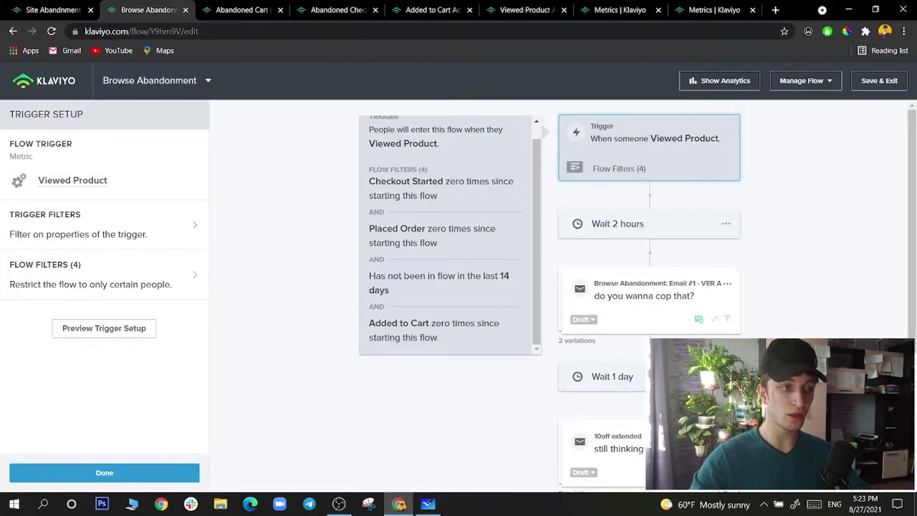
Step: Bring up Klaviyo's Abandoned Cart flow, with its Added to Cart trigger, 4-hour wait and 'Forgetting something?' email
key("ctrl+Tab")
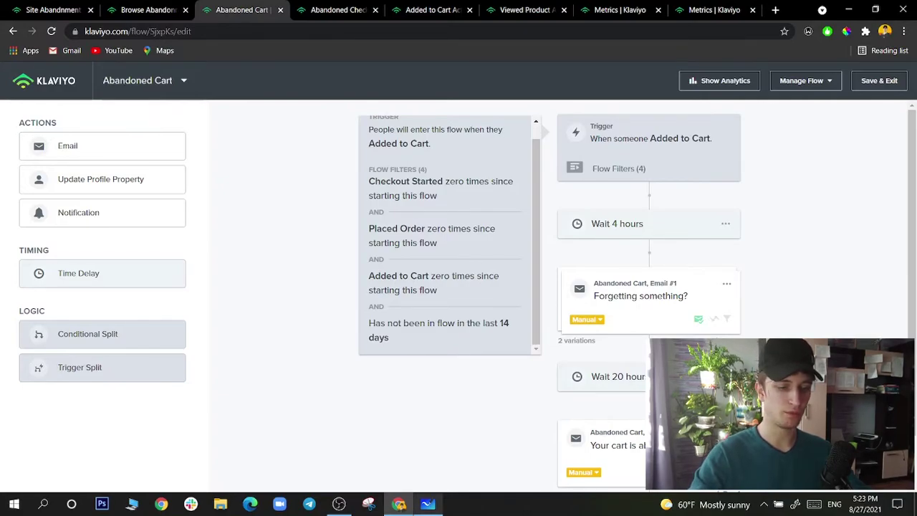
key("alt+Tab")
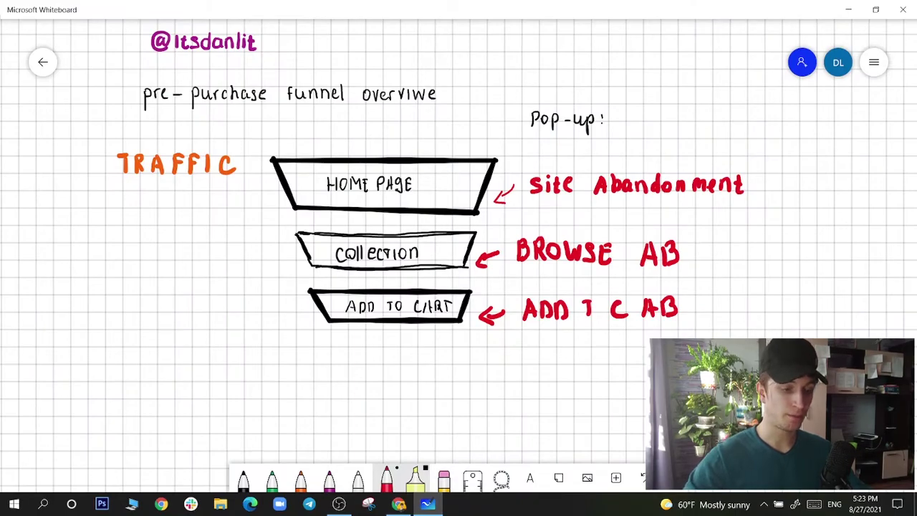
Step: Draw a black trapezoid tier under ADD TO CART and write CH inside it
left_click(243, 478)
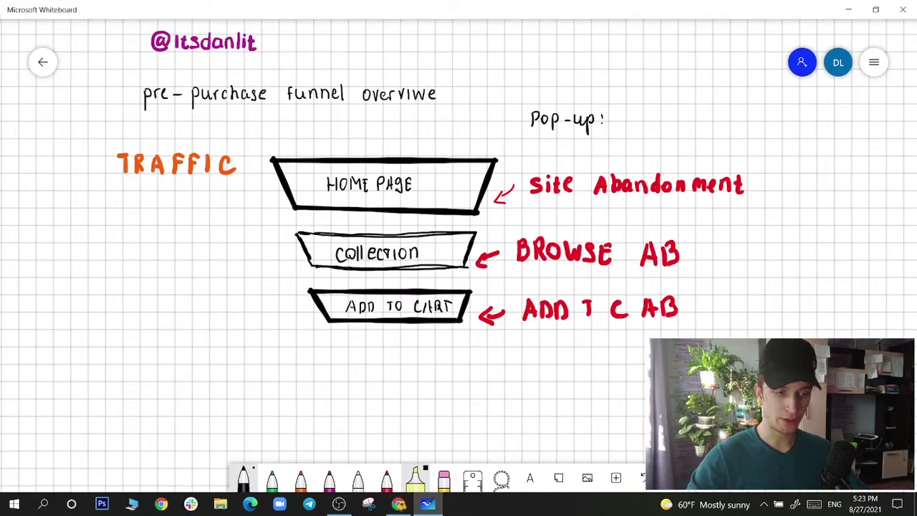
mouse_move(332, 339)
left_mouse_down()
mouse_move(345, 370)
mouse_move(442, 370)
mouse_move(456, 345)
left_mouse_up()
left_click_drag(332, 338, 457, 345)
left_click_drag(380, 352, 392, 362)
left_click_drag(392, 356, 399, 356)
left_click_drag(401, 350, 400, 363)
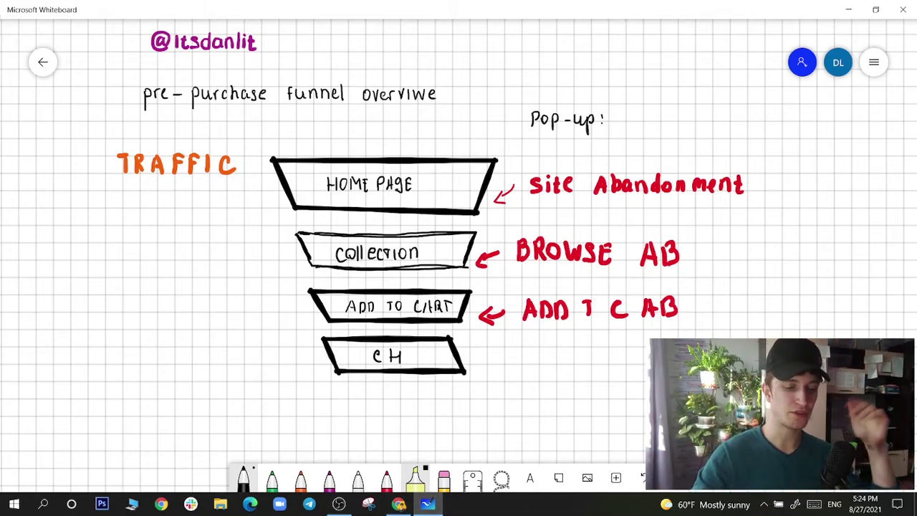
Step: Return to Chrome and move through the tabs to the Abandoned Checkout flow, triggered by Checkout Started
left_click(398, 504)
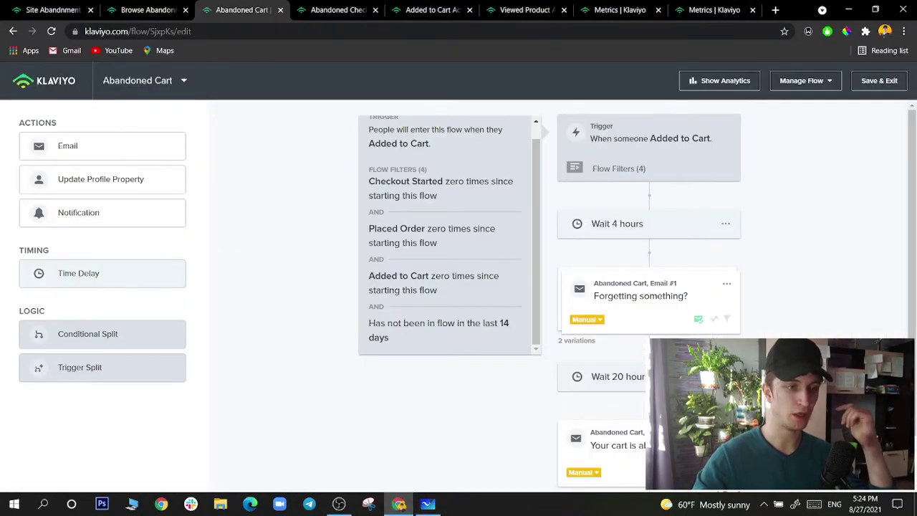
key("ctrl+Tab")
key("ctrl+Tab")
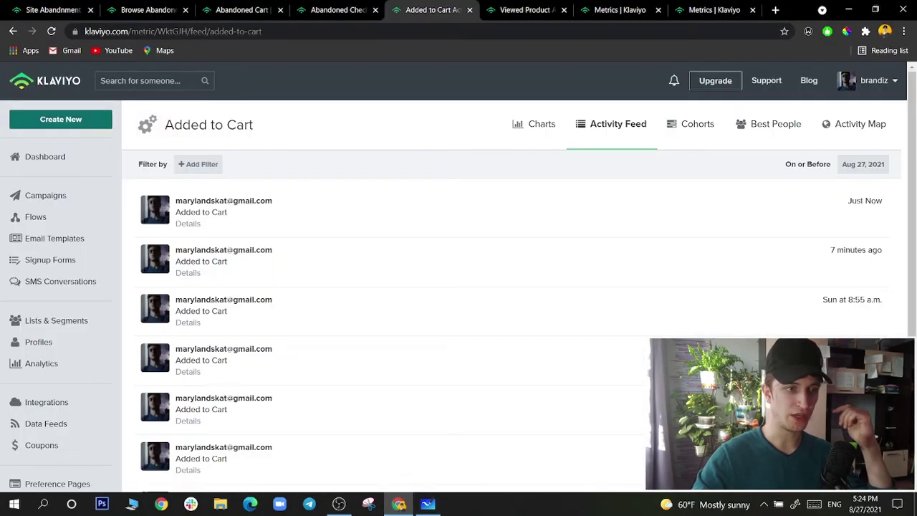
key("ctrl+shift+Tab")
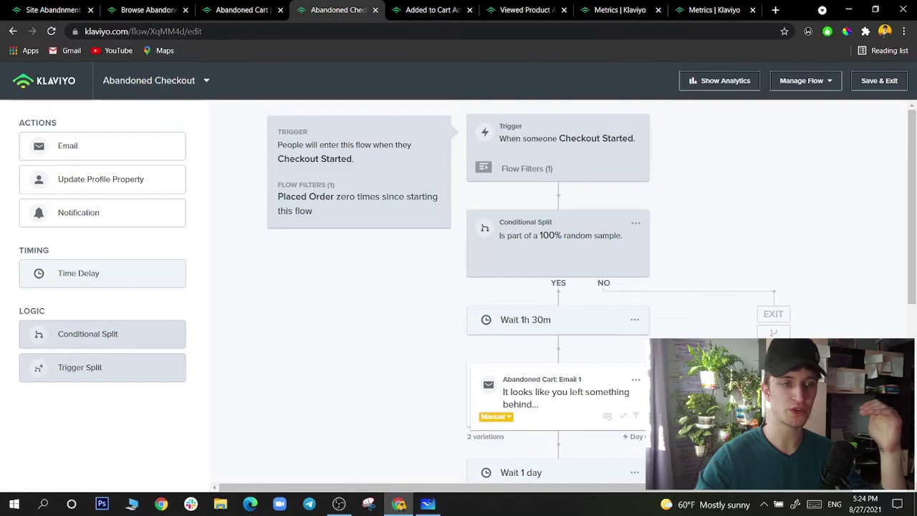
key("ctrl+shift+Tab")
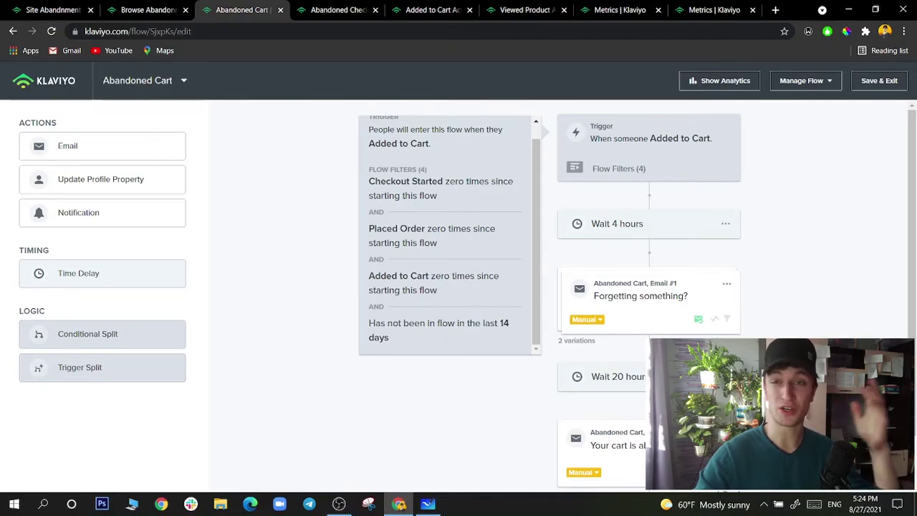
key("ctrl+Tab")
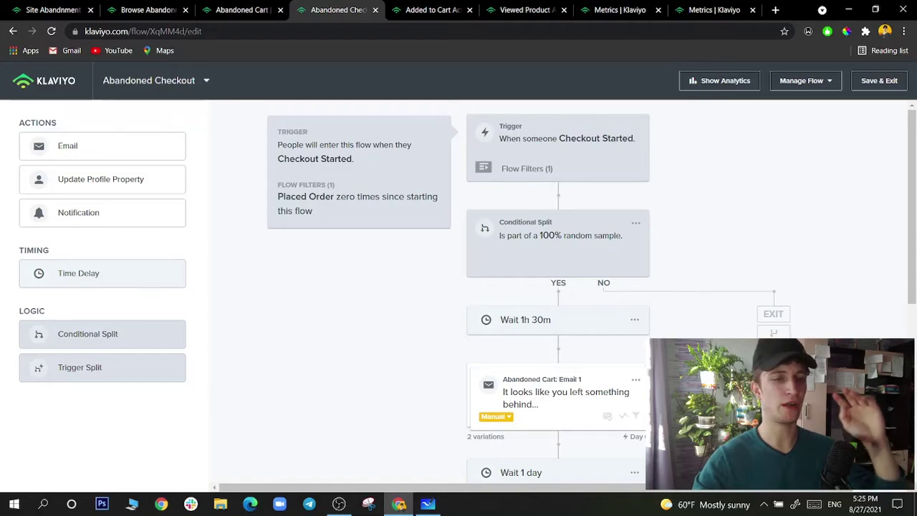
key("ctrl+shift+Tab")
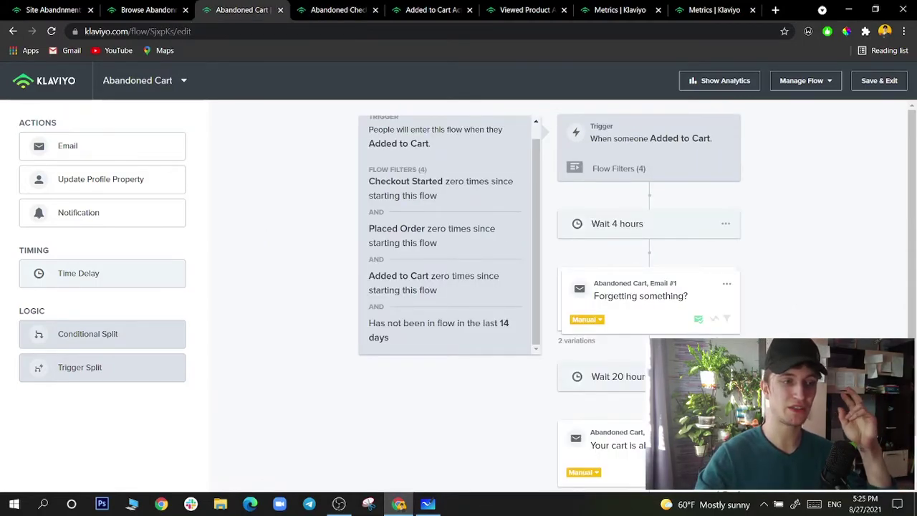
key("ctrl+Tab")
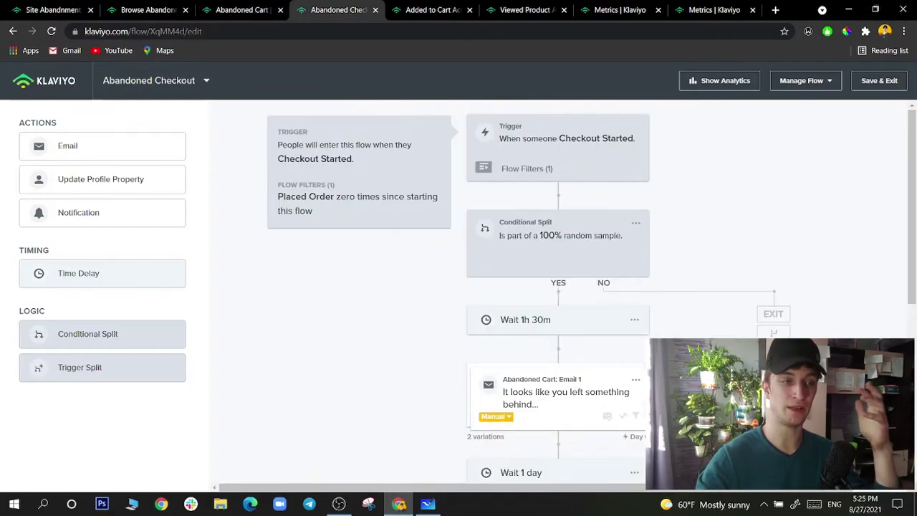
key("ctrl+shift+Tab")
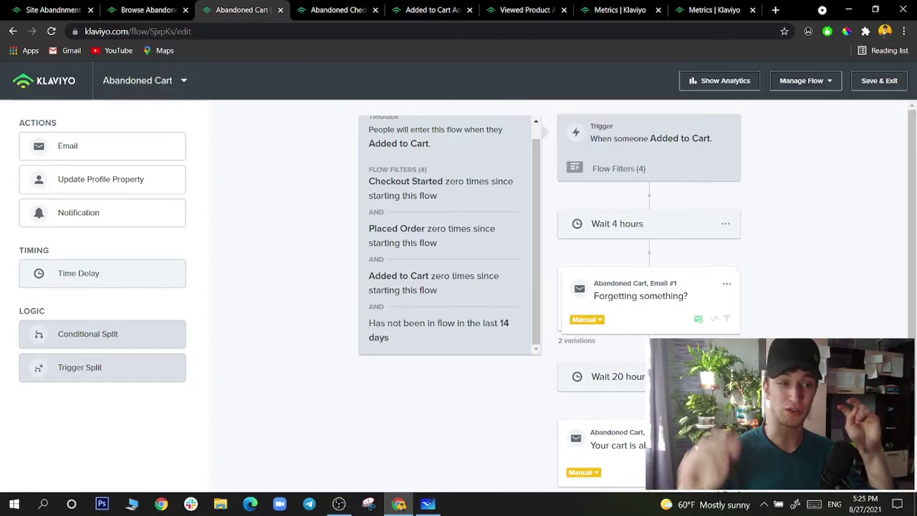
key("ctrl+Tab")
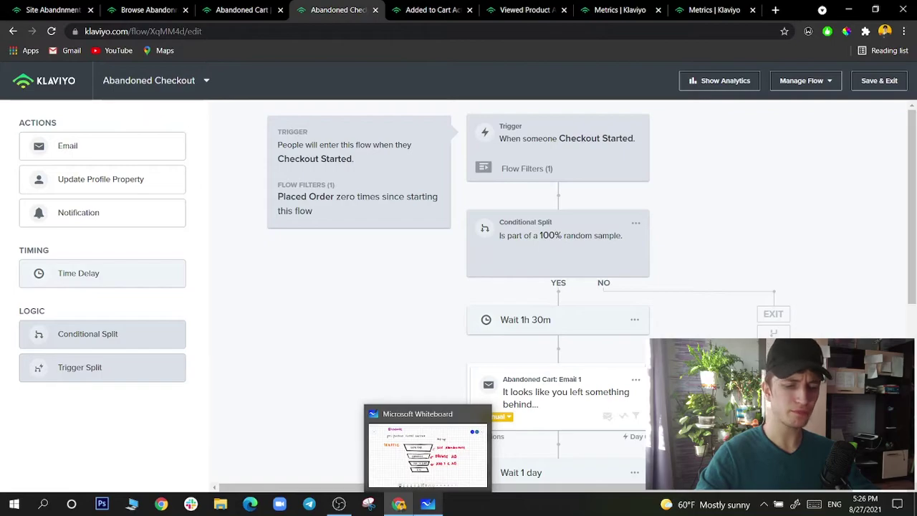
Step: Back in Whiteboard, draw a red arrow at the CH tier and write CO AB beside it
left_click(428, 503)
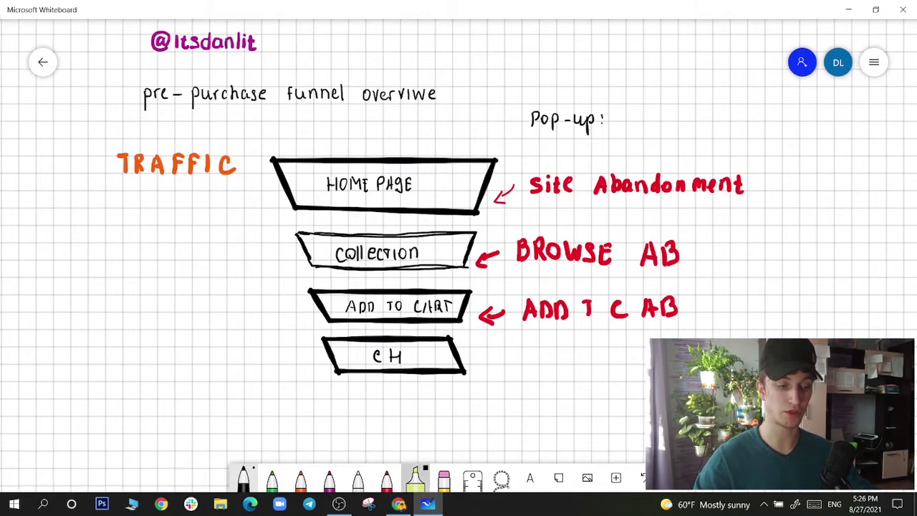
left_click(387, 477)
mouse_move(474, 367)
left_mouse_down()
mouse_move(502, 376)
mouse_move(481, 363)
left_mouse_up()
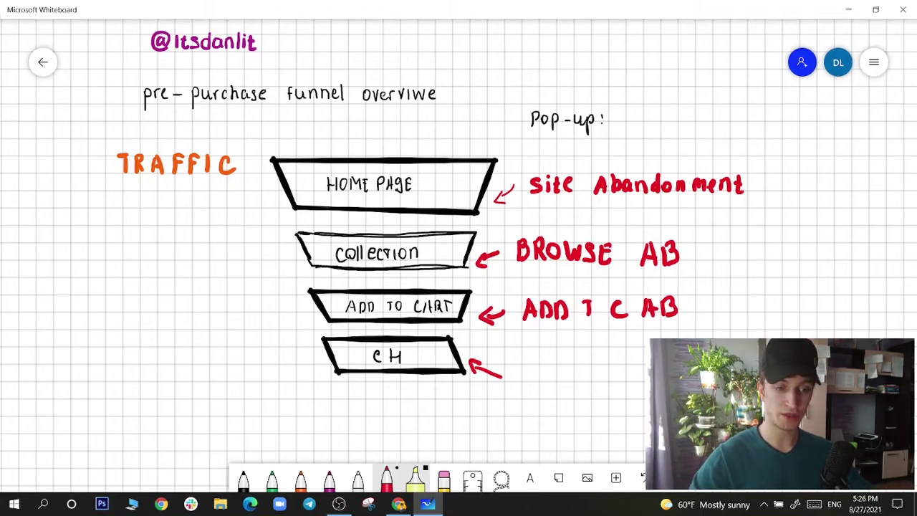
mouse_move(534, 364)
left_mouse_down()
mouse_move(531, 382)
mouse_move(549, 367)
left_mouse_up()
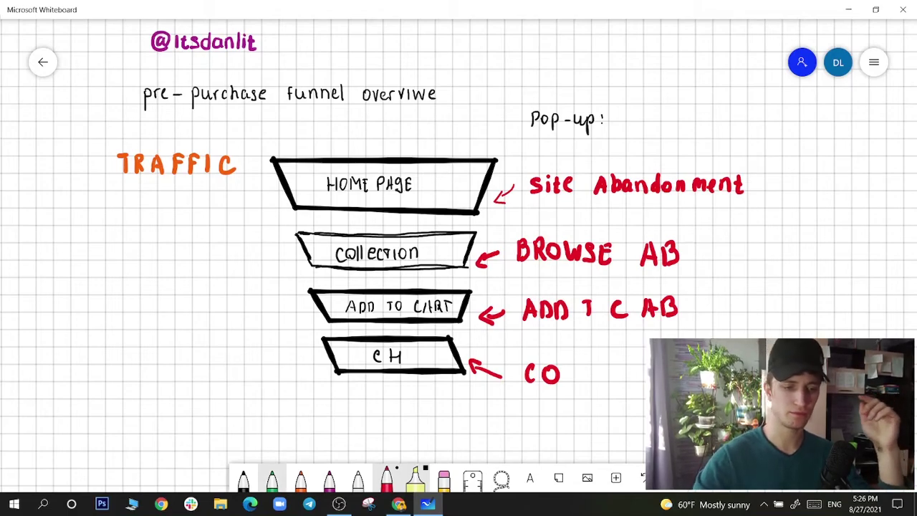
left_click_drag(582, 384, 607, 384)
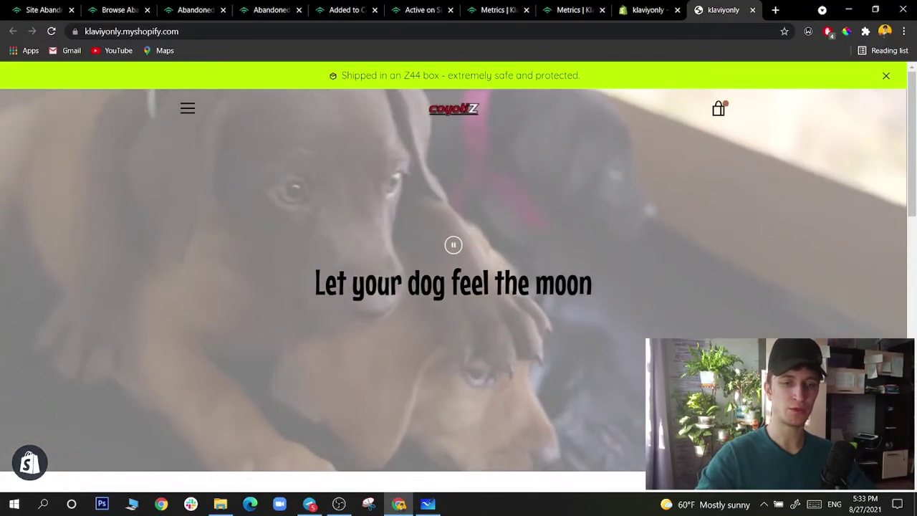
Step: Look over the Klaviyo analytics overview and the klaviyonly store page
scroll(458, 287, "down", 5)
scroll(458, 287, "down", 3)
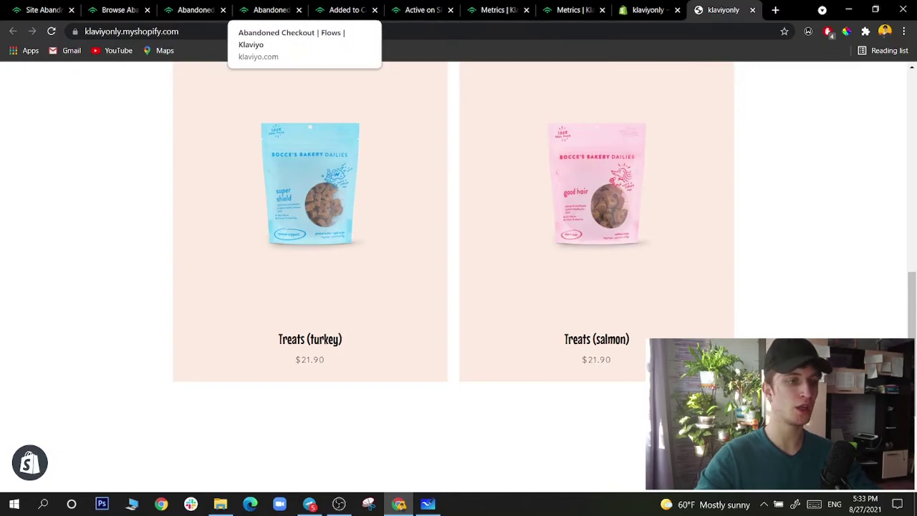
left_click(345, 10)
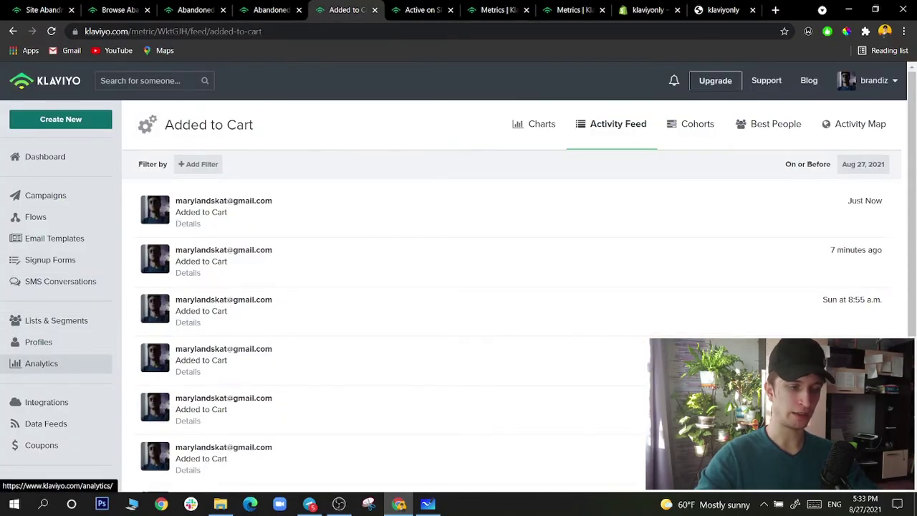
left_click(42, 363)
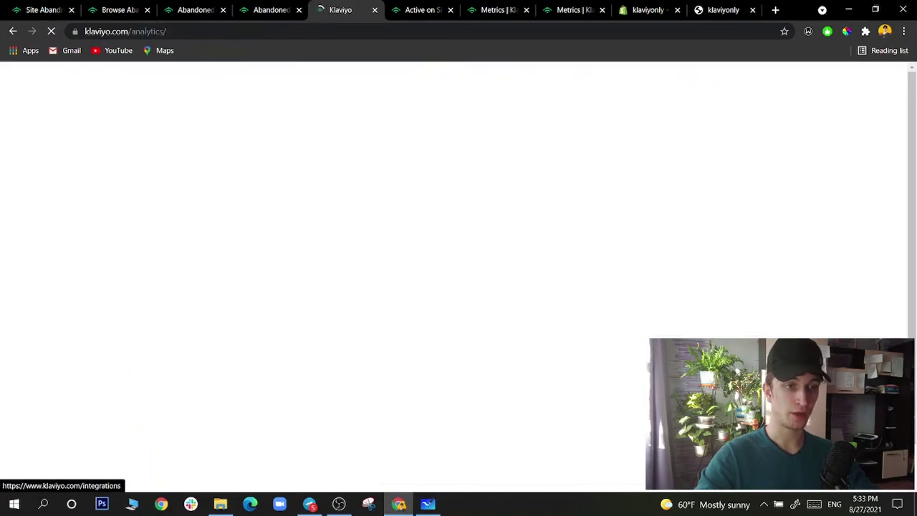
key("ctrl+9")
scroll(452, 287, "up", 7)
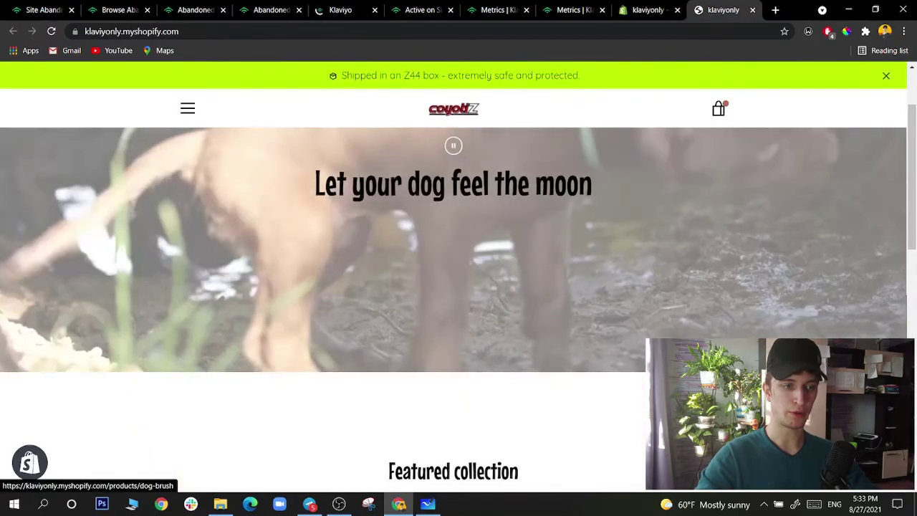
scroll(458, 286, "down", 5)
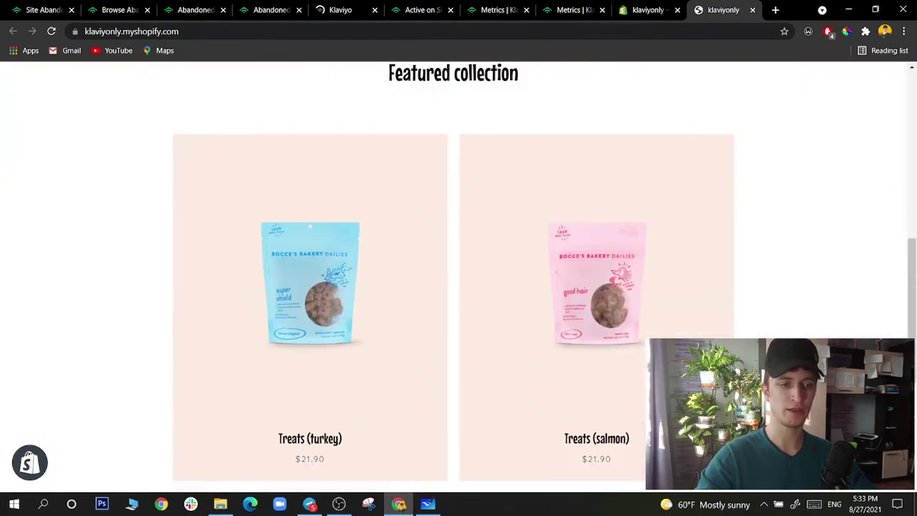
scroll(459, 286, "down", 3)
scroll(459, 286, "up", 1)
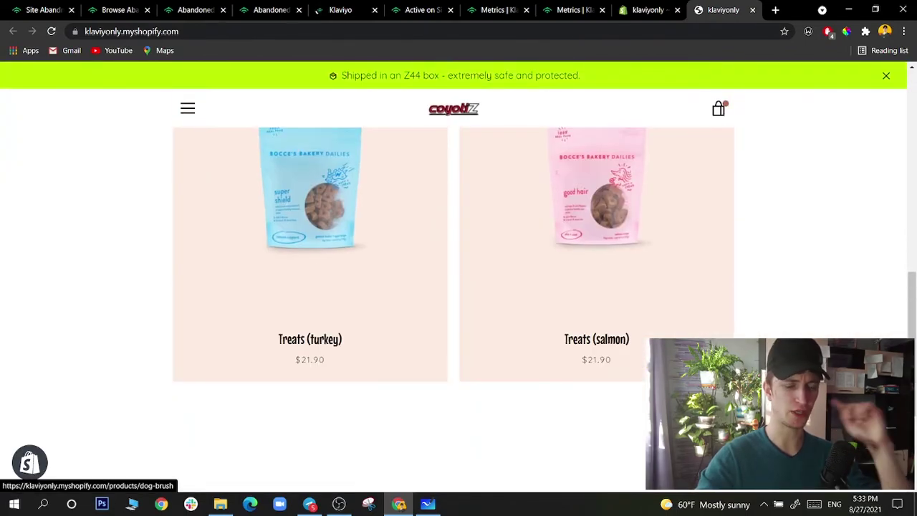
Step: Open the full Analytics Metrics list showing Active on Site, Added to Cart, Checkout Started and Placed Order
key("ctrl+5")
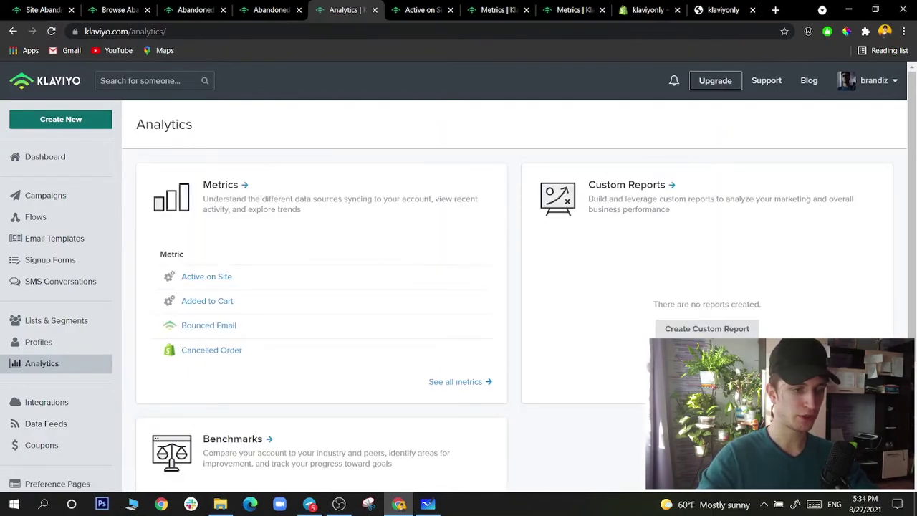
left_click(220, 184)
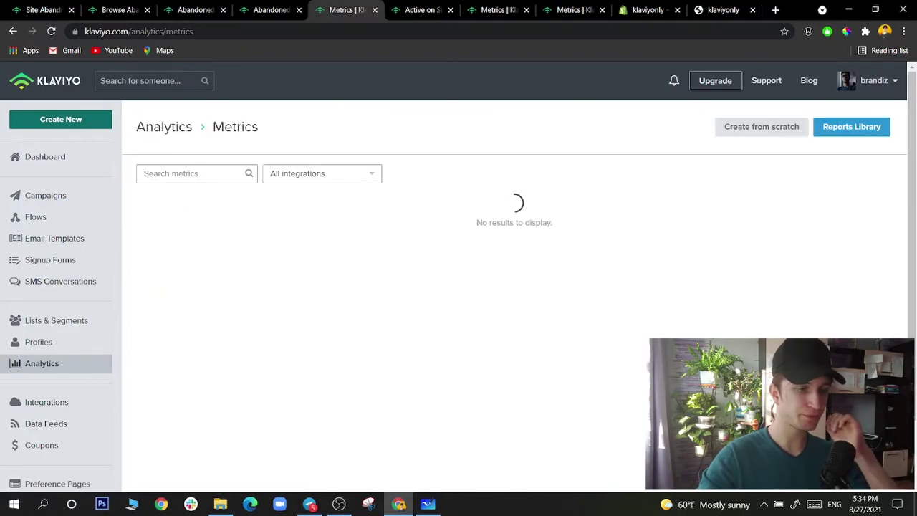
scroll(458, 286, "down", 5)
scroll(458, 287, "up", 4)
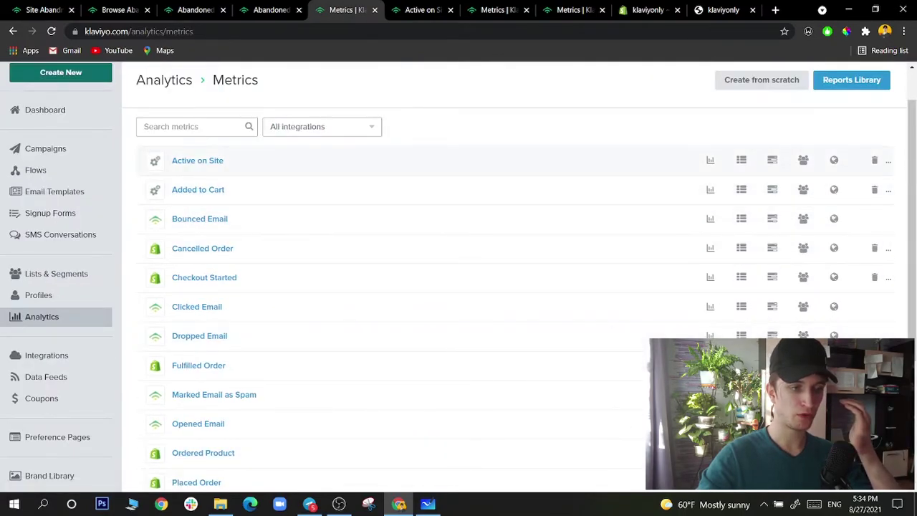
key("ctrl+1")
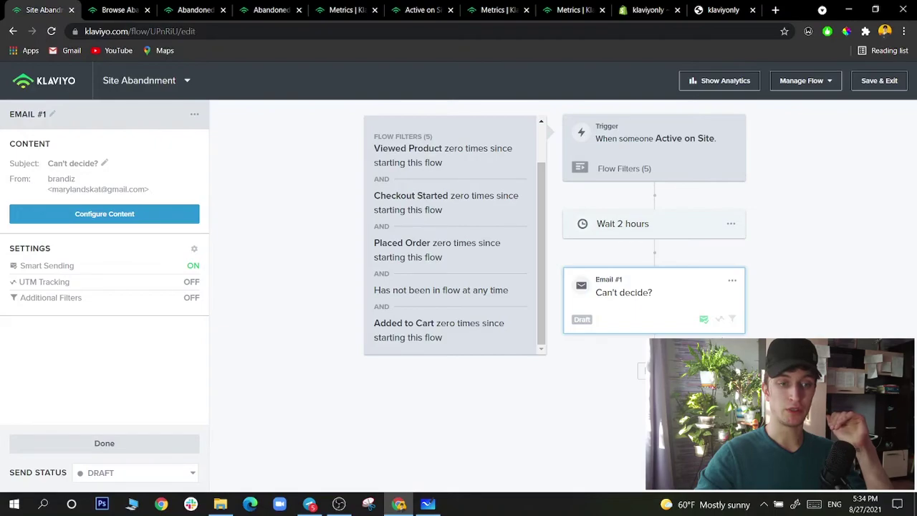
key("ctrl+5")
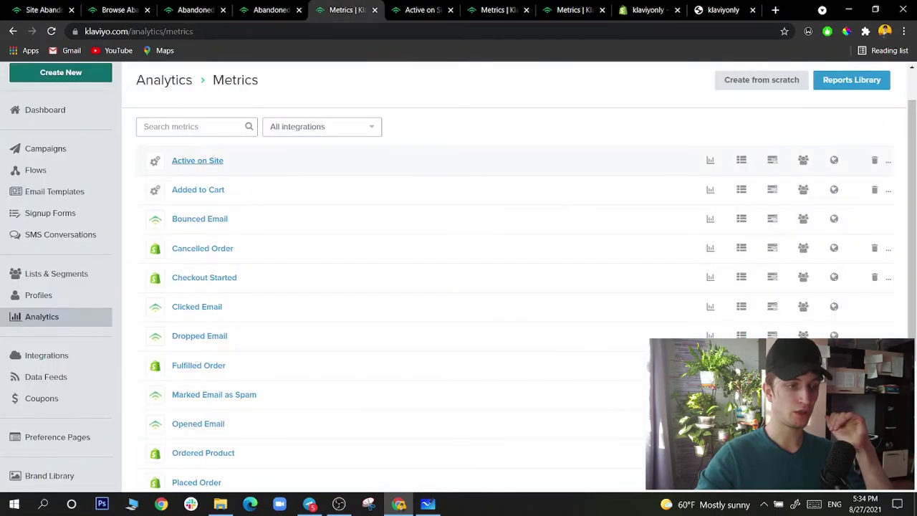
Step: Open the Active on Site metric and view its chart and activity feed
left_click(198, 161)
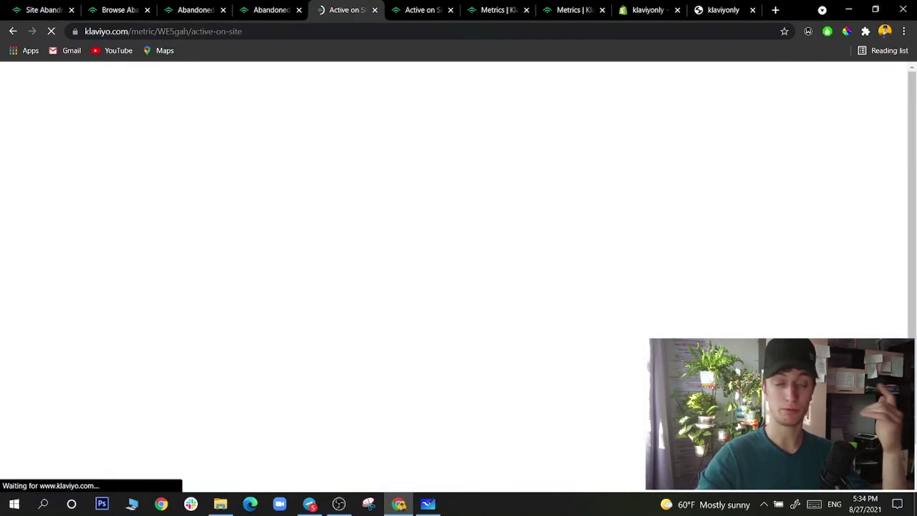
key("ctrl+1")
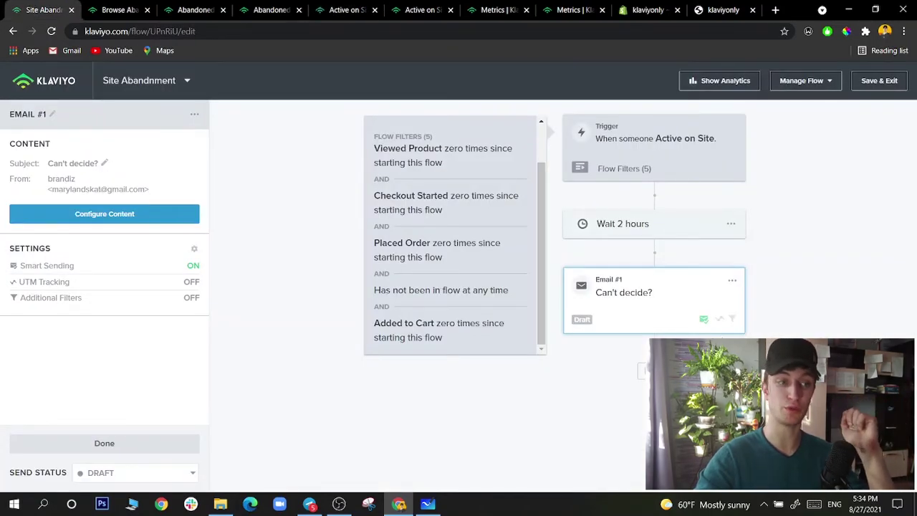
key("ctrl+6")
scroll(712, 287, "down", 1)
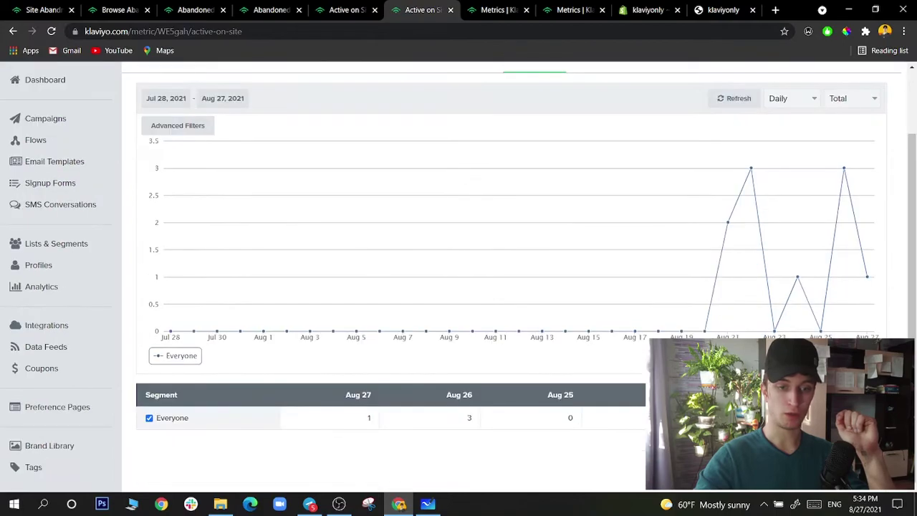
scroll(402, 408, "up", 1)
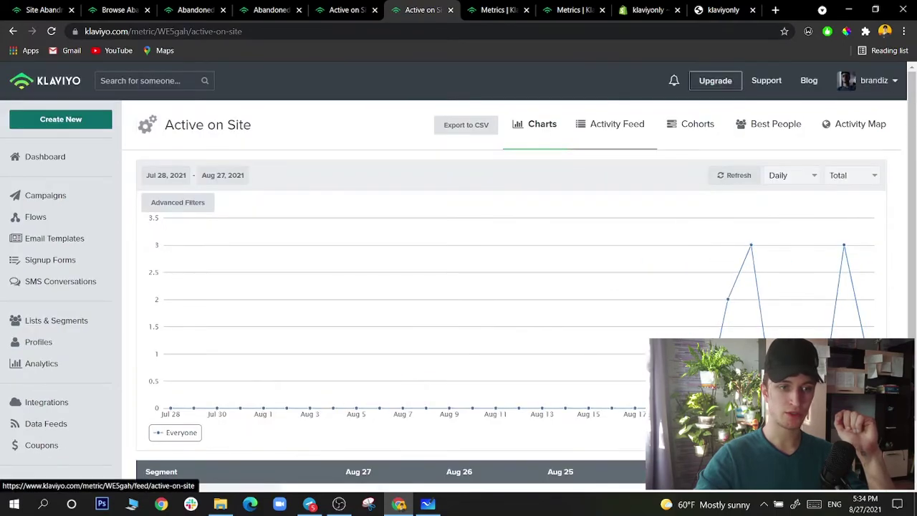
left_click(616, 124)
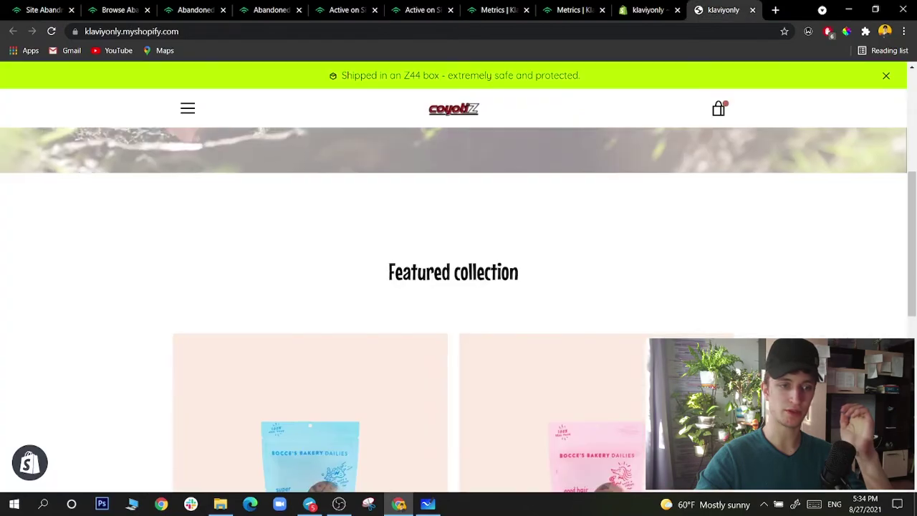
Step: Recheck the Active on Site chart and feed, then scroll the Metrics list to Viewed Product
left_click(720, 9)
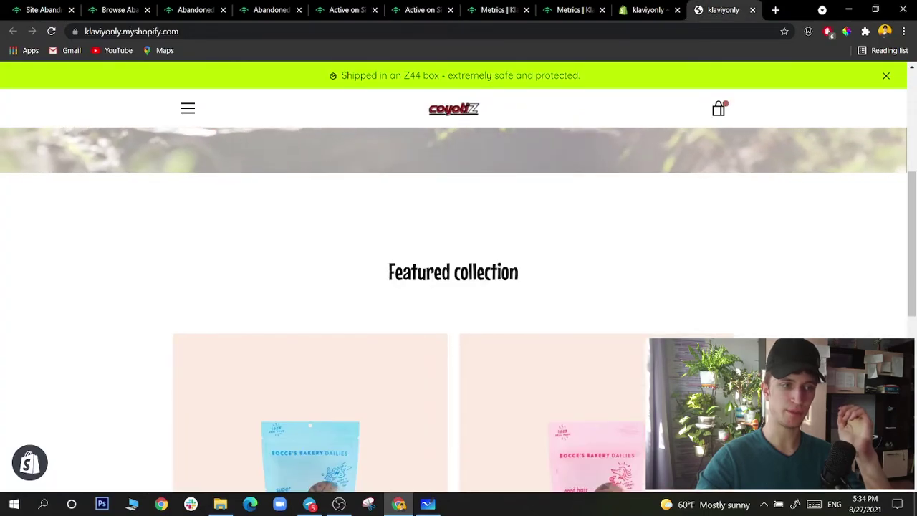
key("ctrl+4")
key("ctrl+5")
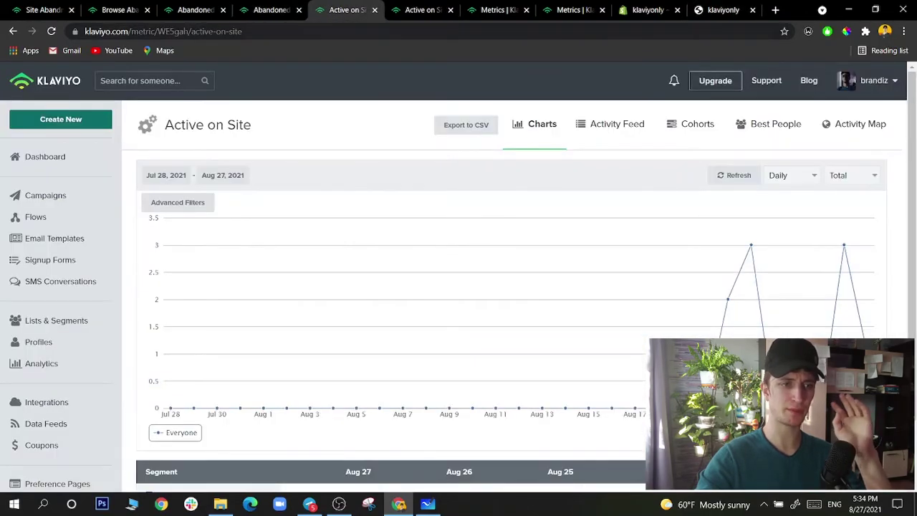
key("ctrl+6")
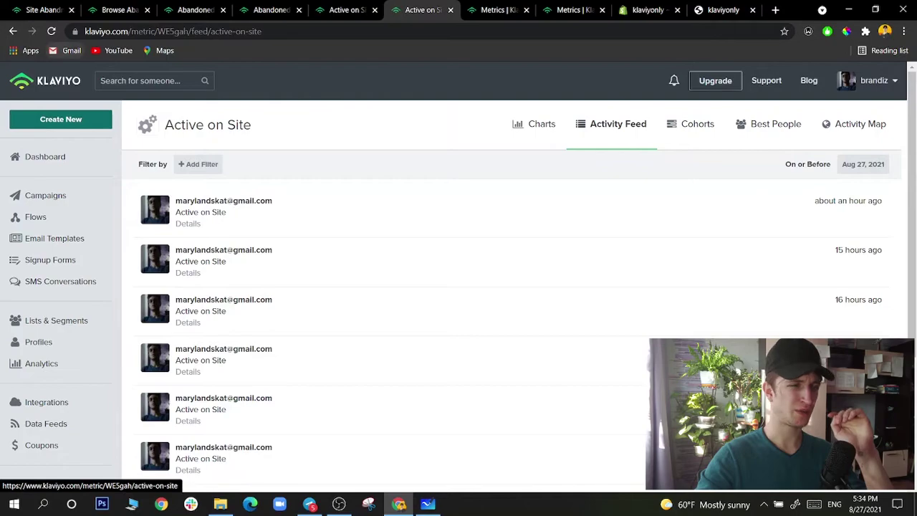
scroll(458, 287, "down", 3)
scroll(459, 286, "up", 1)
scroll(458, 286, "up", 2)
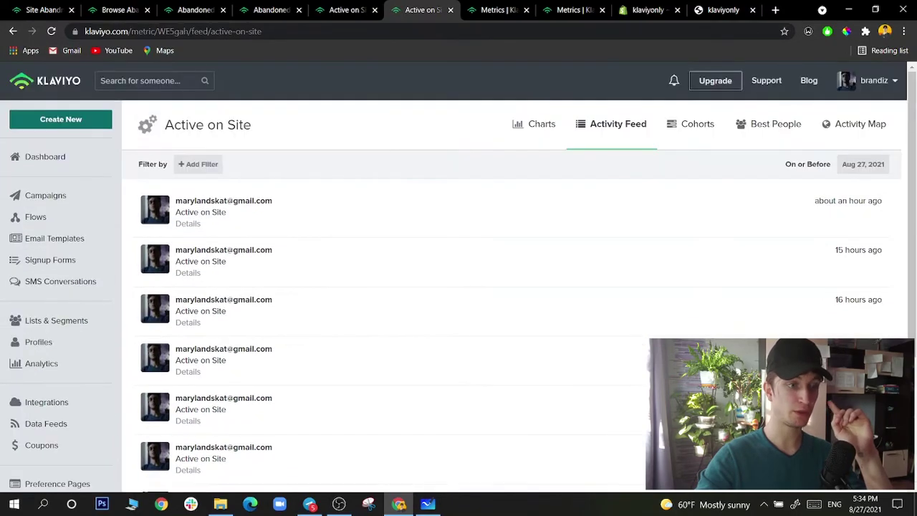
key("ctrl+5")
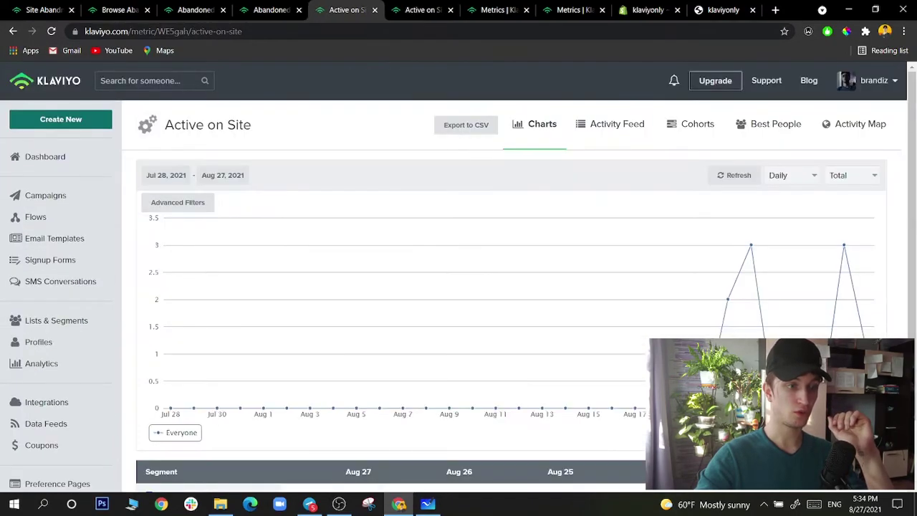
key("ctrl+7")
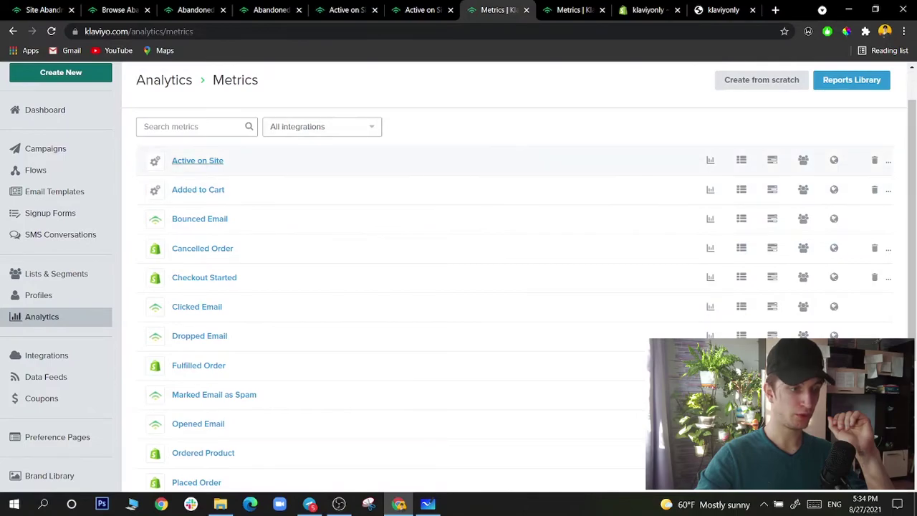
scroll(203, 248, "down", 3)
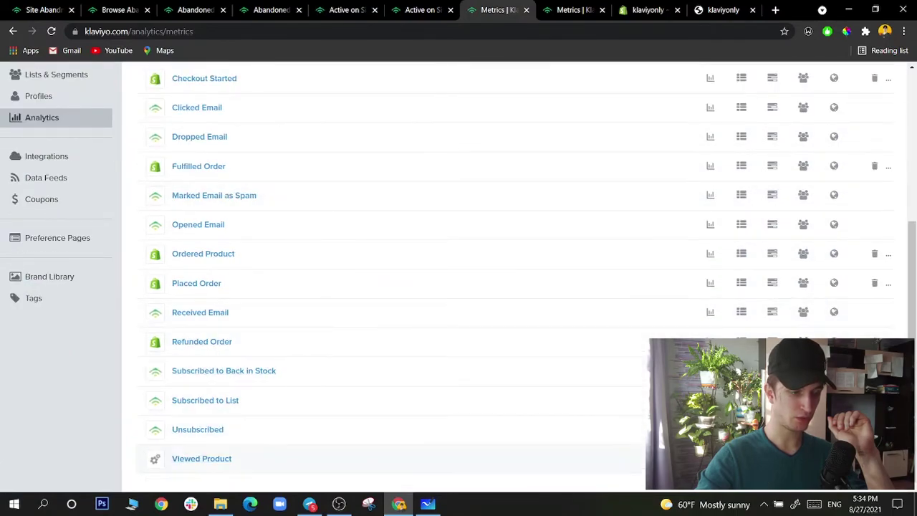
Step: Compare with the Browse Abandonment flow, then open the Viewed Product chart for Jul 28–Aug 27, 2021
left_click(202, 458)
key("ctrl+2")
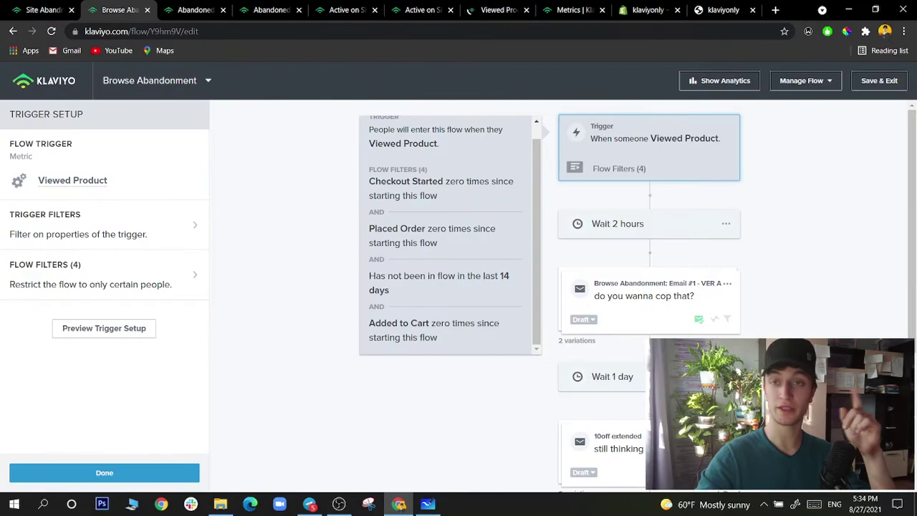
key("ctrl+3")
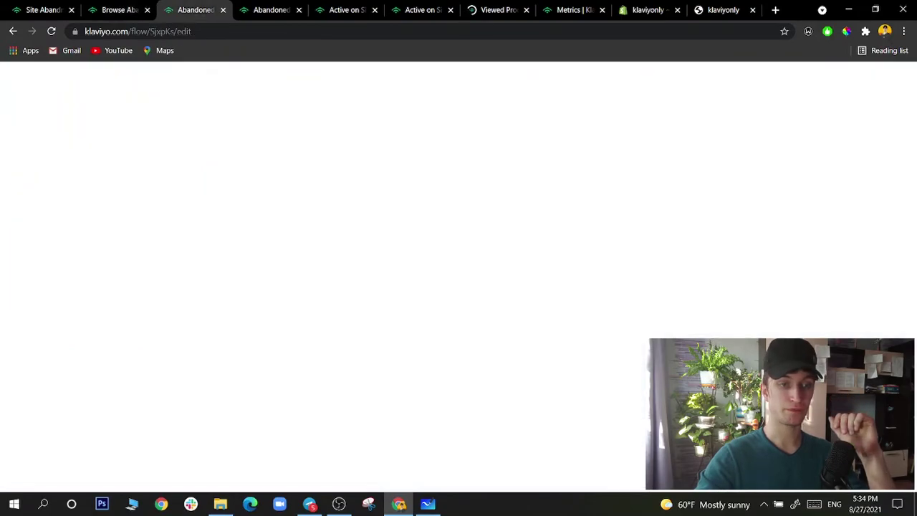
key("ctrl+2")
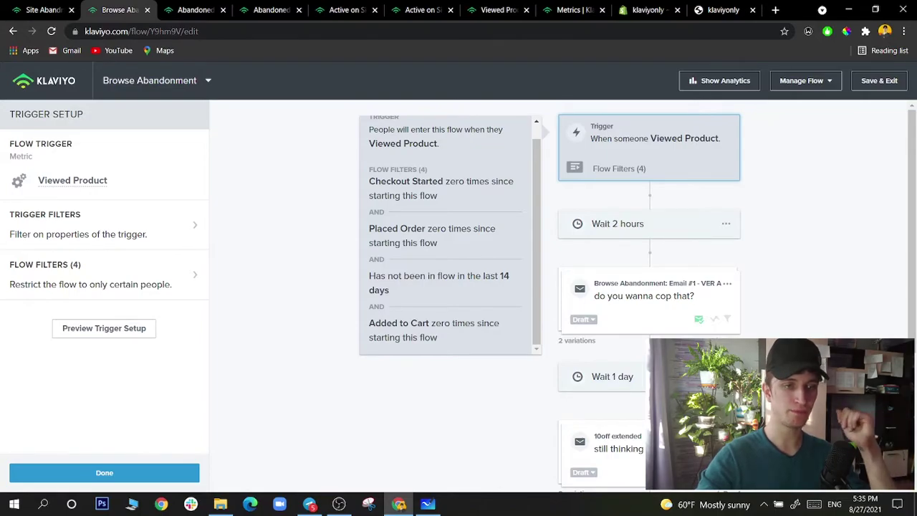
key("ctrl+Tab")
key("ctrl+Tab")
key("ctrl+Tab")
key("ctrl+Tab")
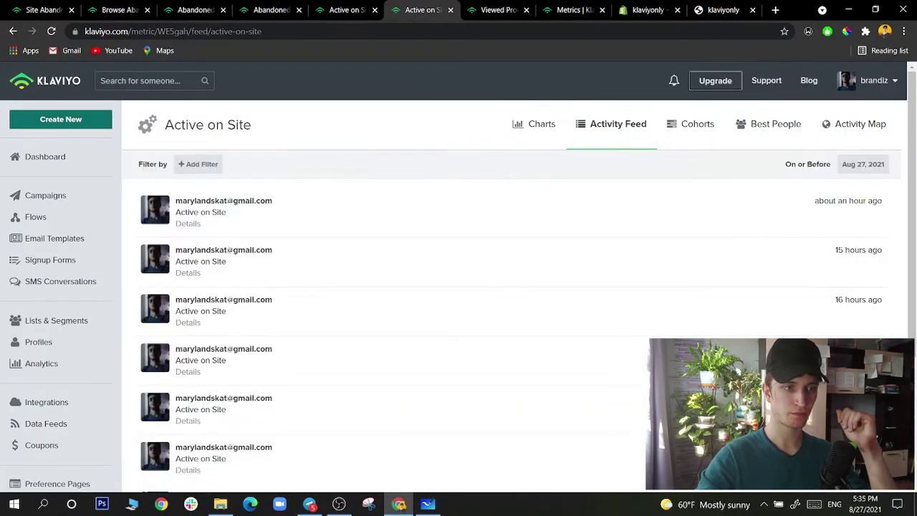
key("ctrl+shift+Tab")
key("ctrl+Tab")
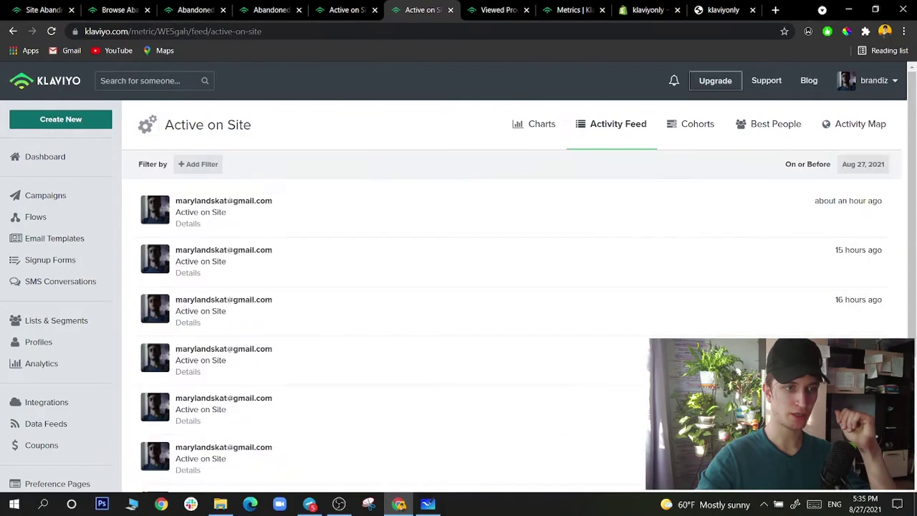
key("ctrl+Tab")
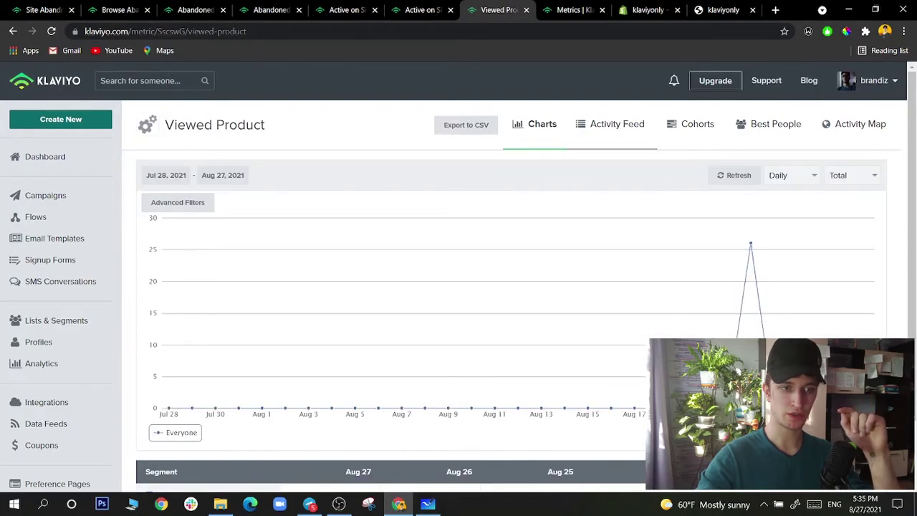
Step: Open the Viewed Product activity feed, browse the store, then reload the feed to catch the new view
left_click(611, 124)
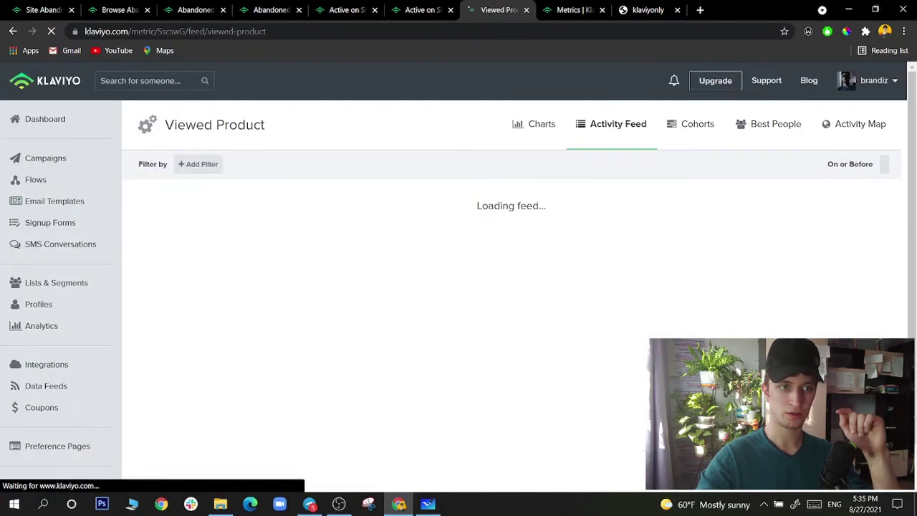
key("ctrl+Tab")
key("ctrl+Tab")
scroll(459, 286, "down", 4)
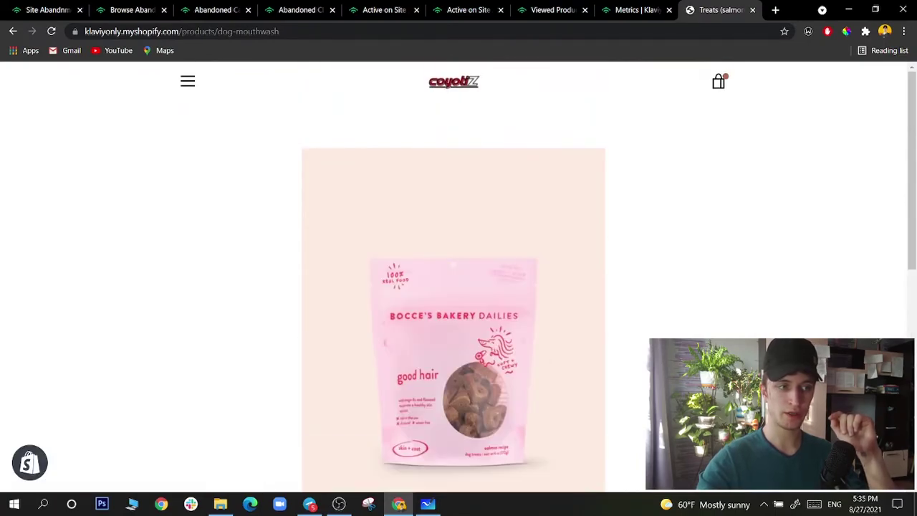
key("ctrl+7")
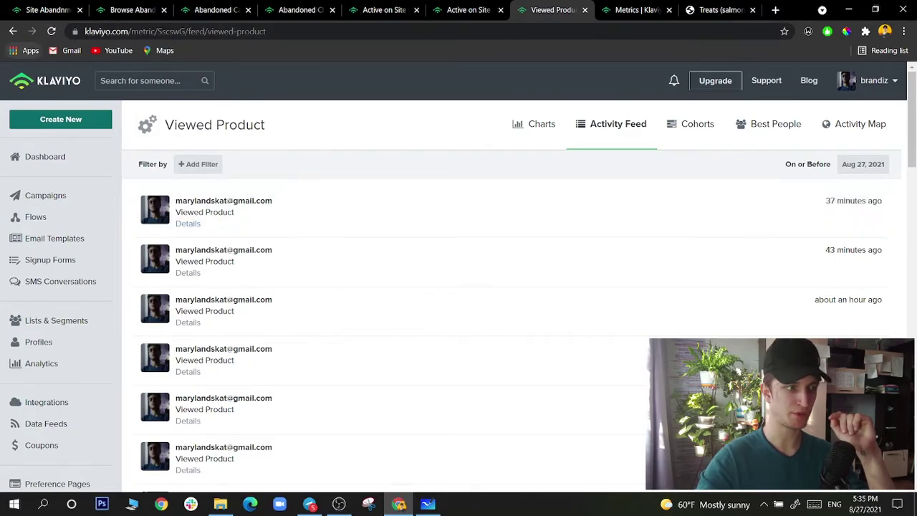
key("F5")
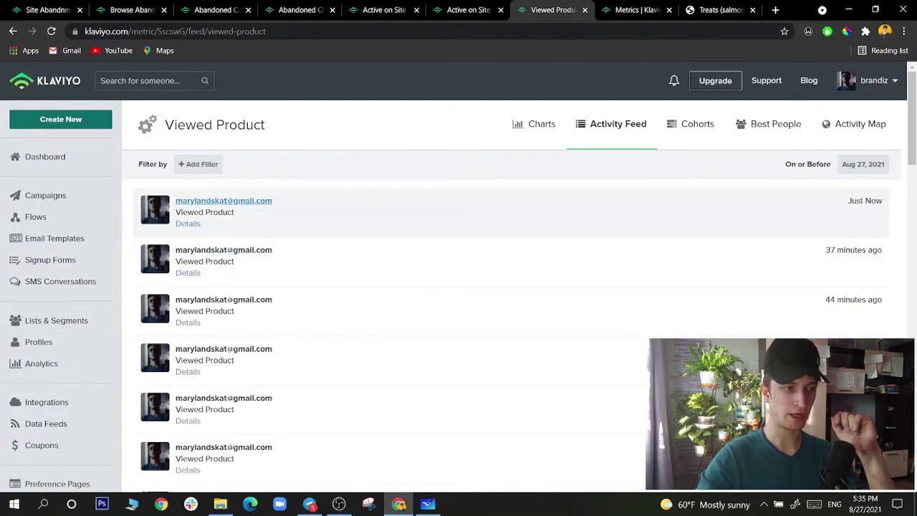
Step: Revisit the Treats (salmon) product page, then move on to the Active on Site activity feed
key("ctrl+9")
scroll(454, 287, "down", 2)
scroll(453, 286, "up", 2)
scroll(453, 286, "down", 4)
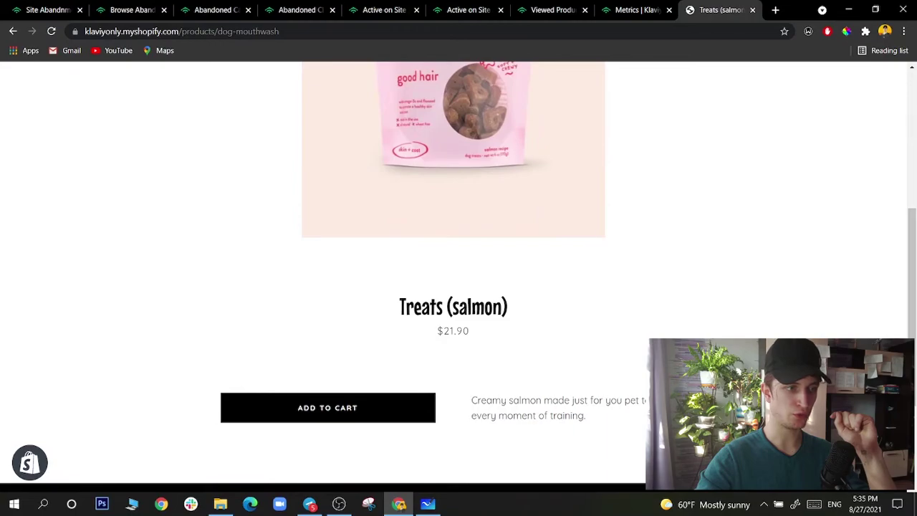
key("ctrl+3")
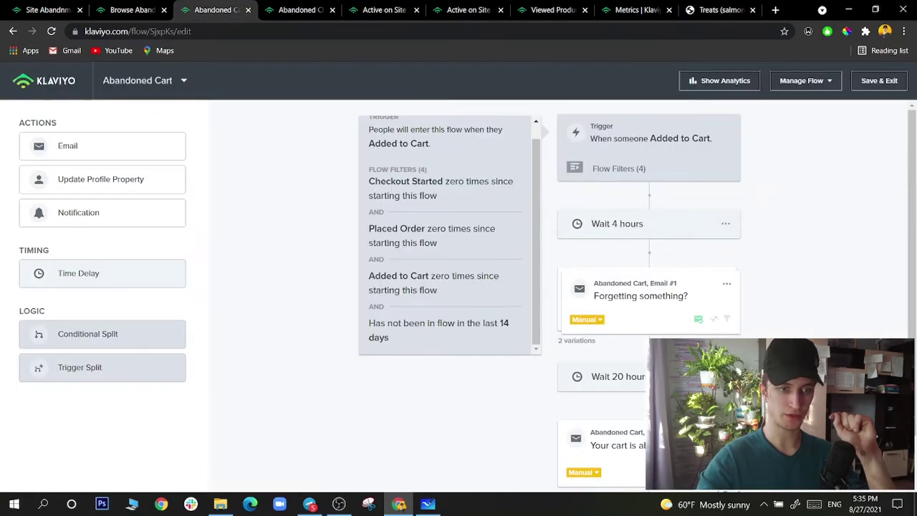
key("ctrl+Tab")
key("ctrl+Tab")
key("ctrl+Tab")
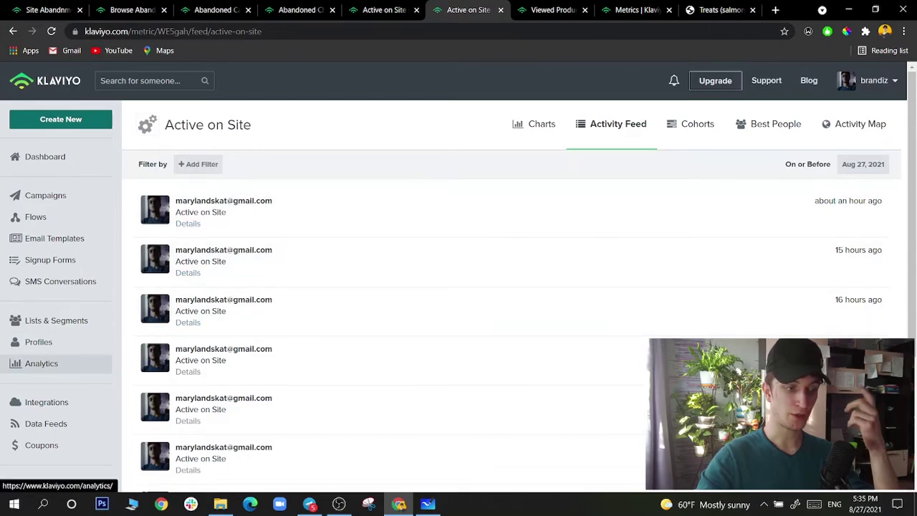
Step: From Analytics, open the Added to Cart metric and its activity feed
left_click(42, 363)
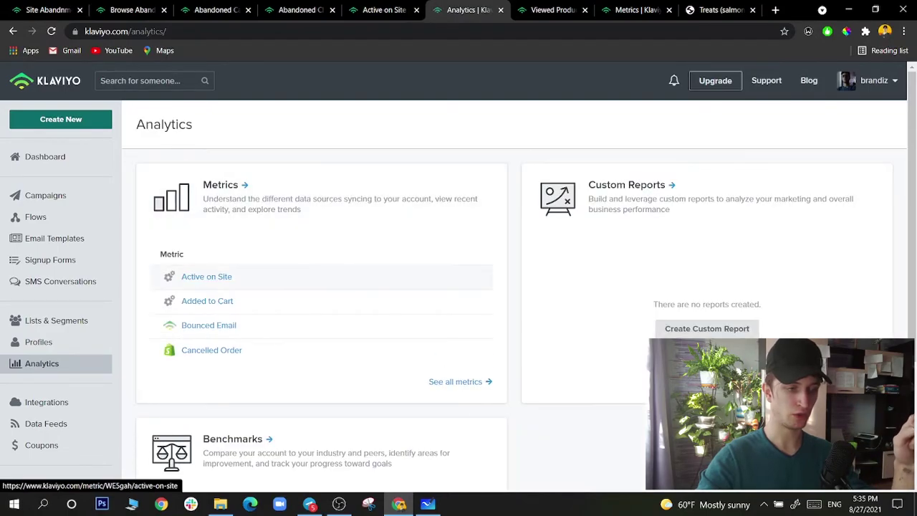
left_click(207, 300)
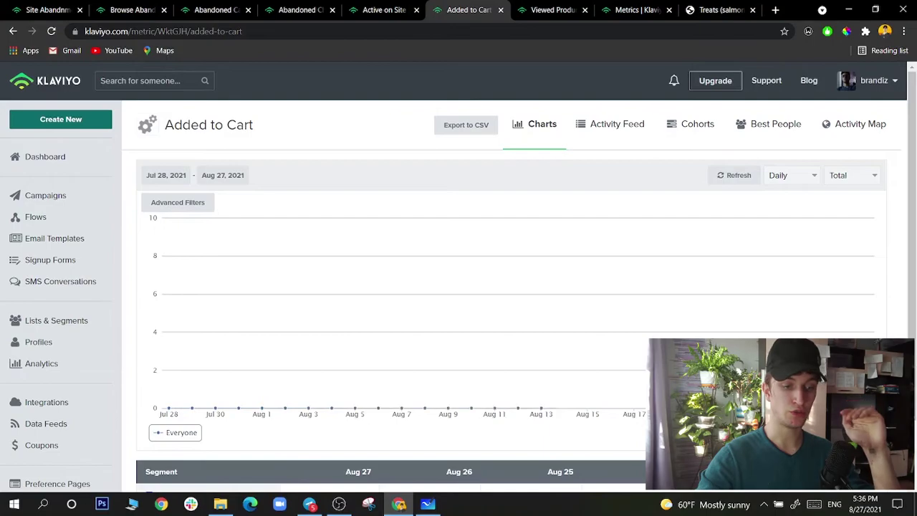
scroll(501, 286, "down", 1)
scroll(502, 286, "up", 1)
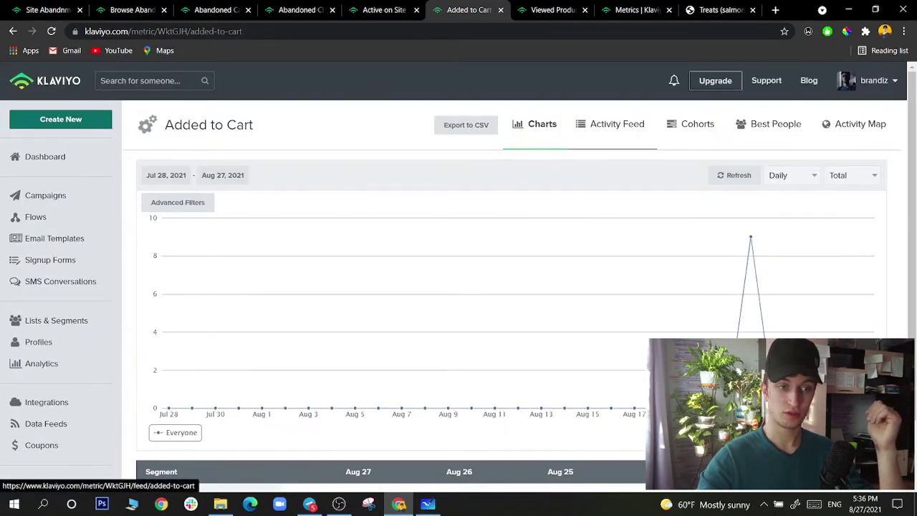
left_click(617, 124)
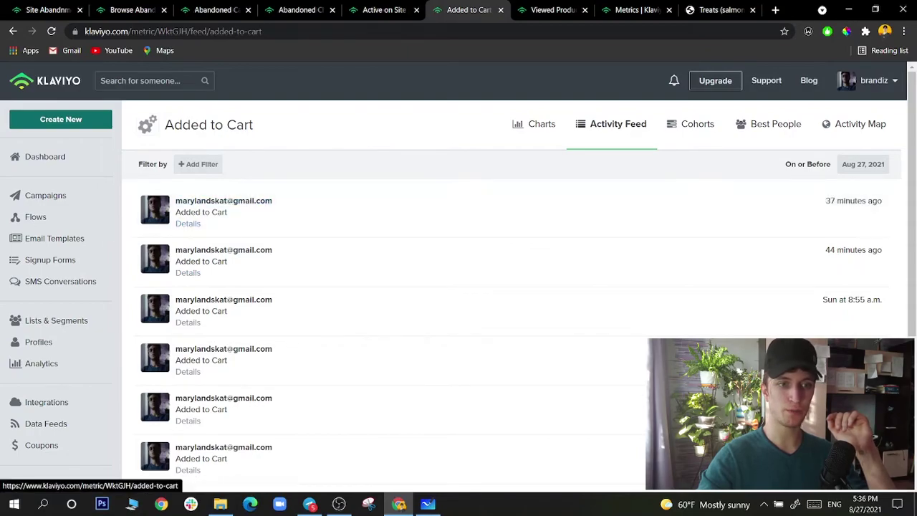
Step: Add Treats (salmon) to the store cart and view the cart
key("ctrl+9")
left_click(327, 407)
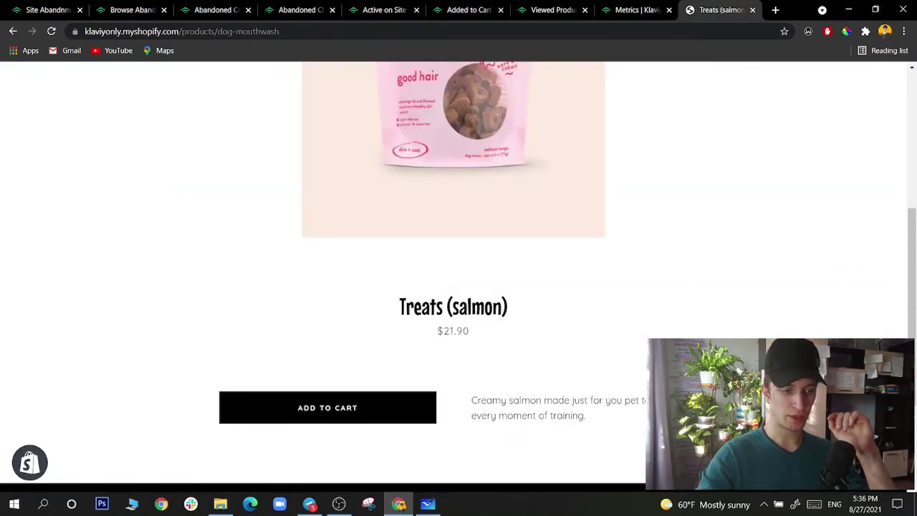
left_click(327, 407)
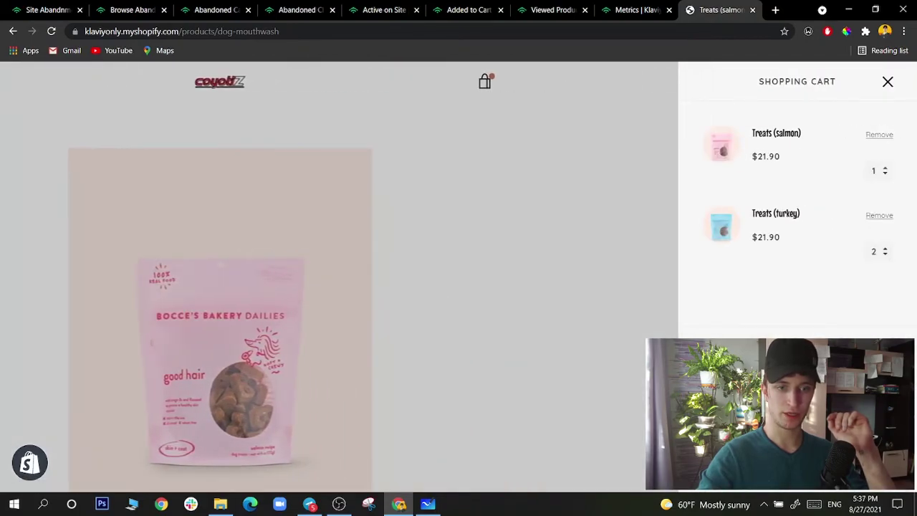
Step: Reload the Added to Cart feed and check the new event: Treats (salmon), Dog products, $21.90
key("ctrl+shift+Tab")
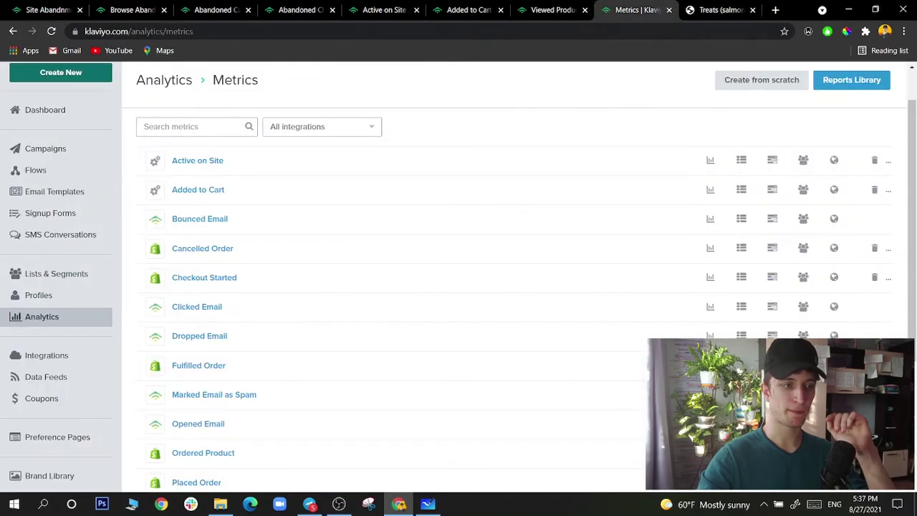
key("ctrl+shift+Tab")
key("ctrl+shift+Tab")
key("ctrl+shift+Tab")
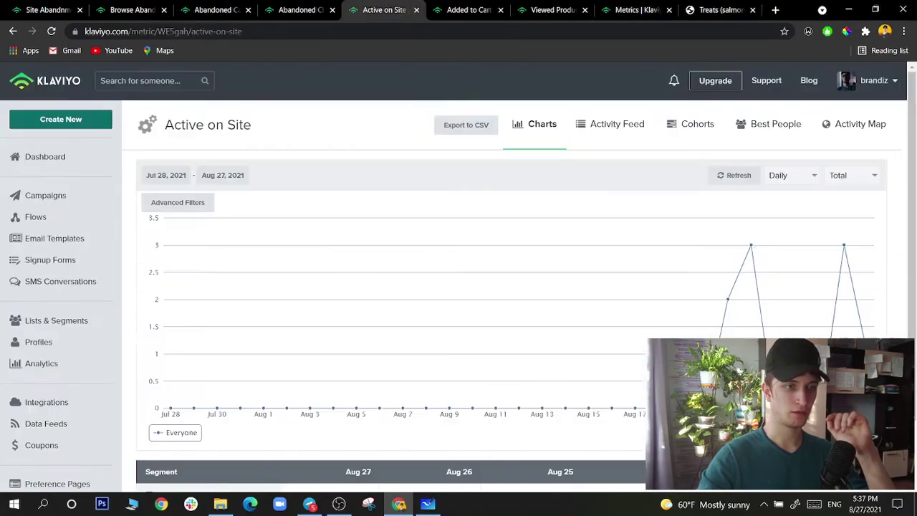
key("ctrl+Tab")
key("ctrl+Tab")
key("ctrl+shift+Tab")
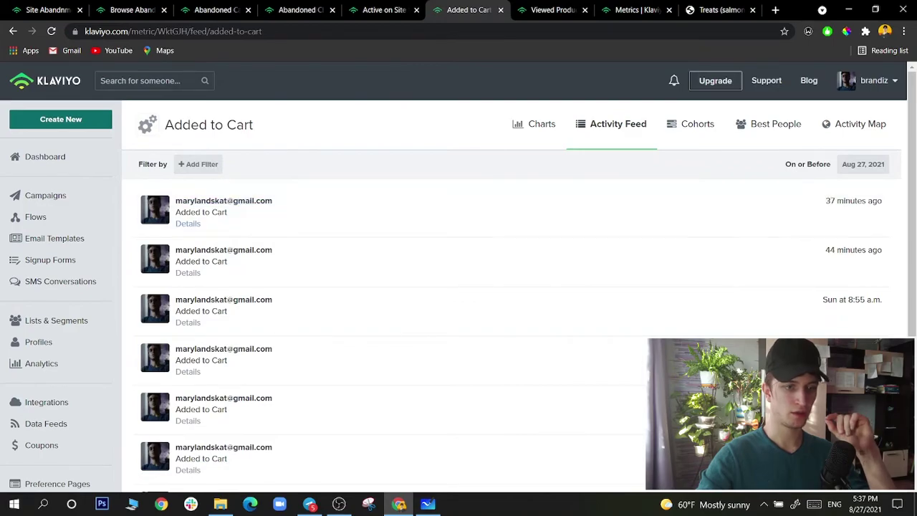
key("F5")
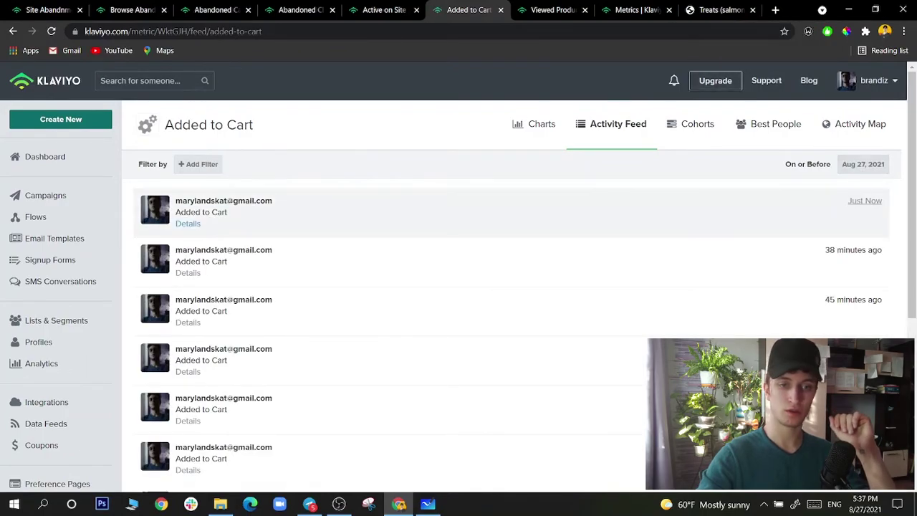
left_click(188, 223)
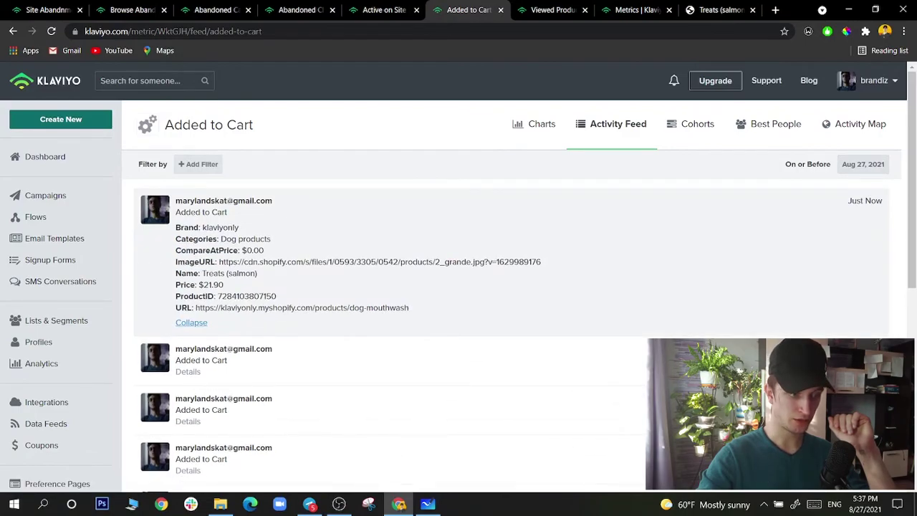
left_click_drag(203, 273, 256, 273)
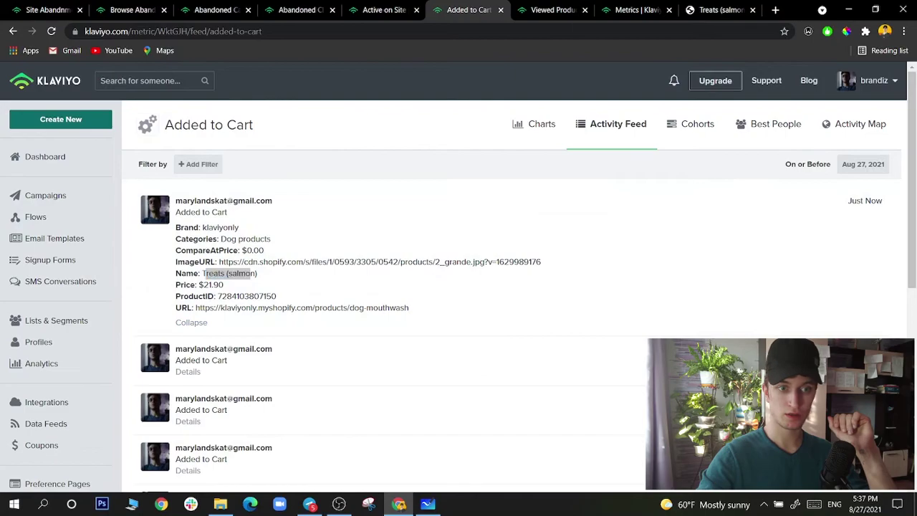
key("ctrl+9")
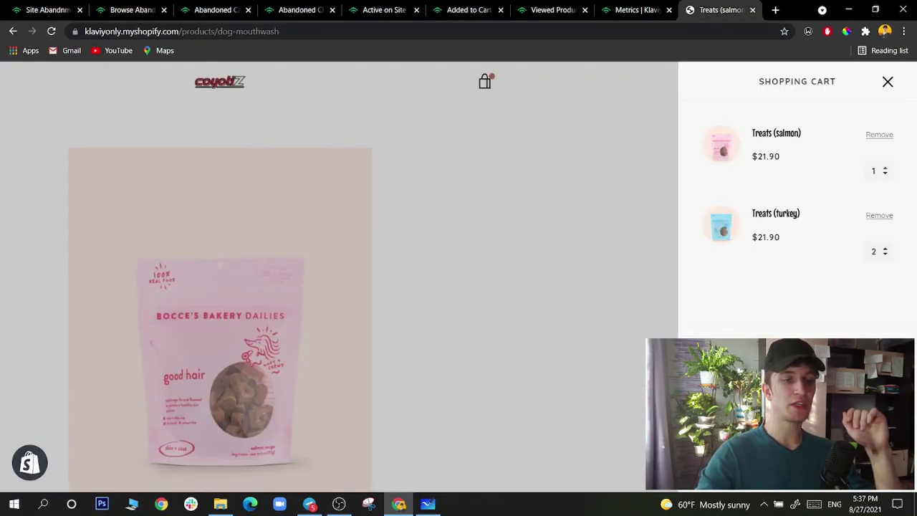
Step: Close the Shopify cart and switch to Klaviyo's Viewed Product feed showing the just-now view
key("Escape")
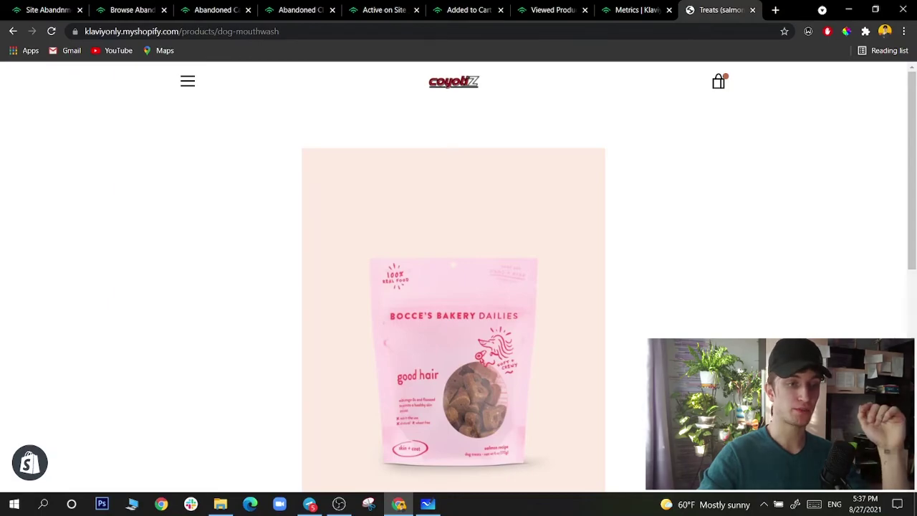
key("ctrl+5")
key("ctrl+Tab")
key("ctrl+Tab")
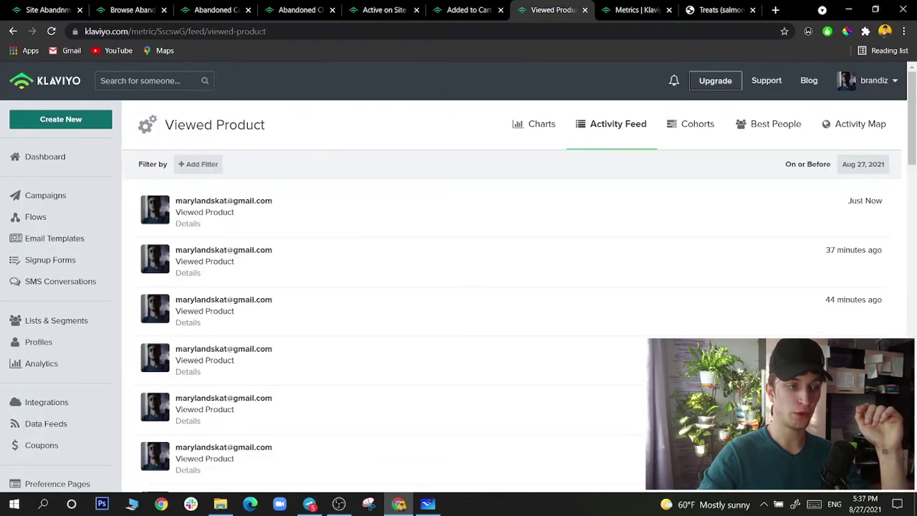
Step: Open Klaviyo's full metrics list from Analytics and check the Abandoned Checkout flow
left_click(42, 363)
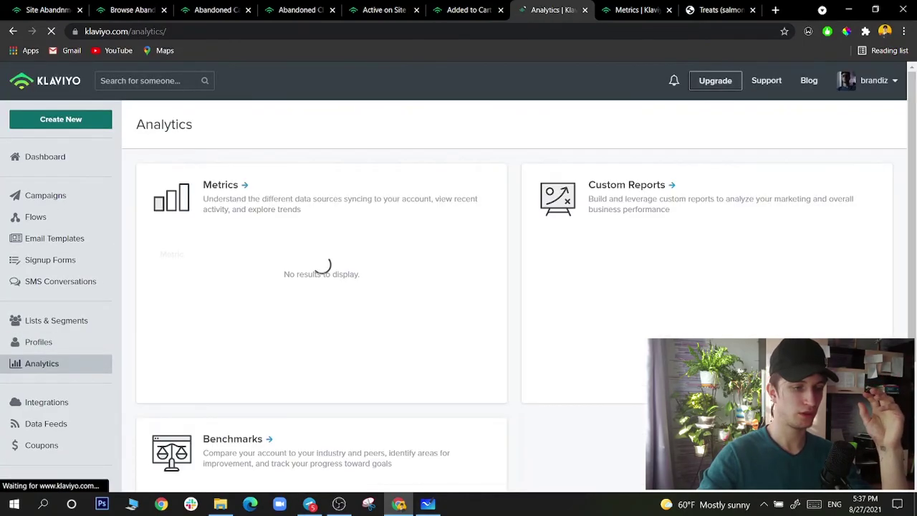
scroll(458, 287, "down", 2)
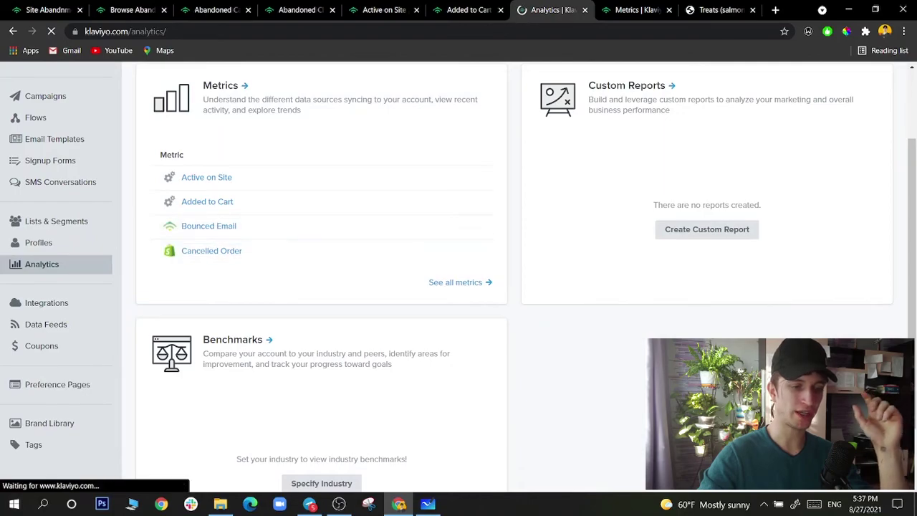
left_click(455, 281)
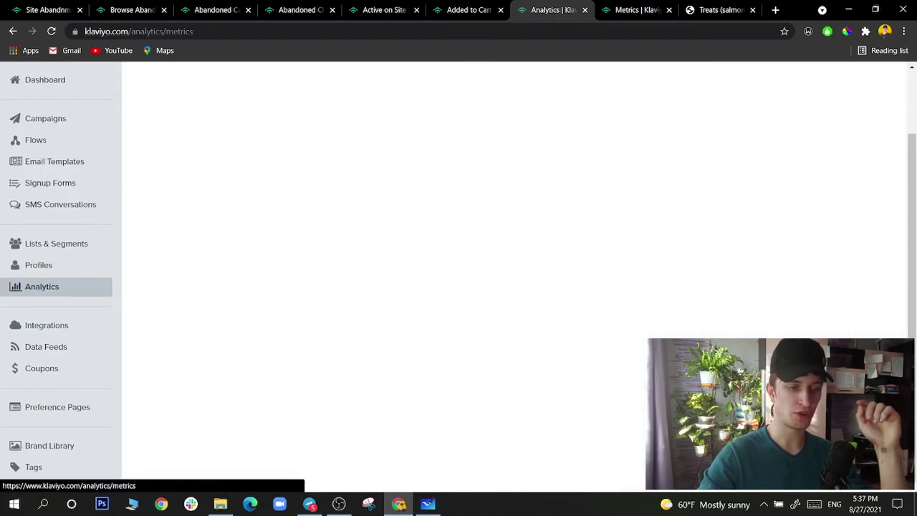
key("ctrl+4")
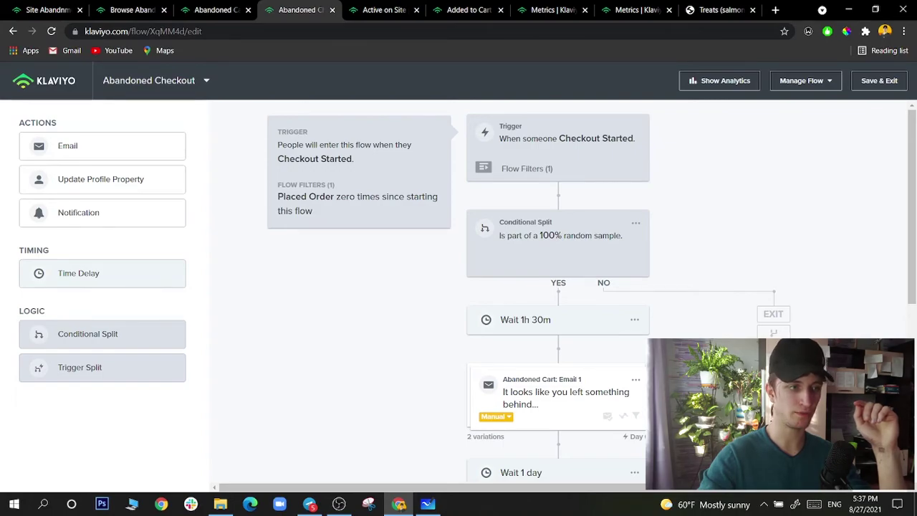
key("ctrl+8")
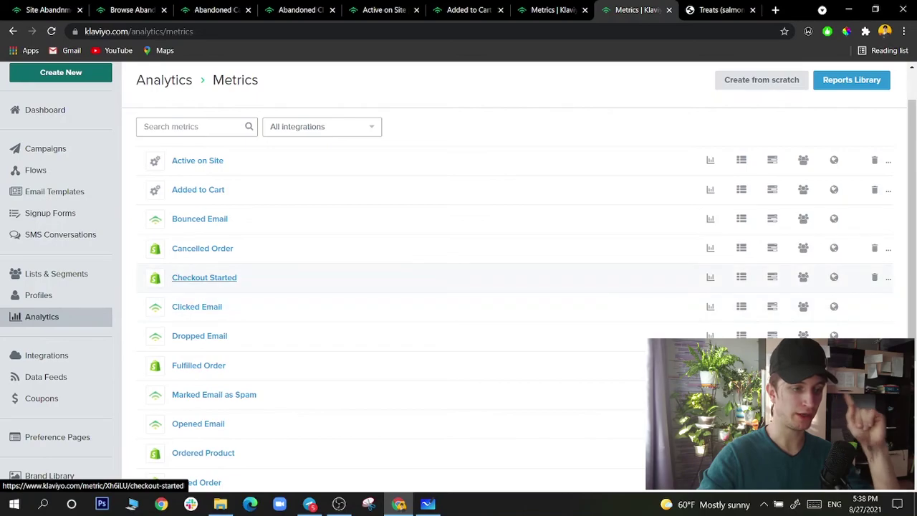
Step: Review the Checkout Started metric's activity feed, then go back to the Whiteboard funnel
left_click(204, 277)
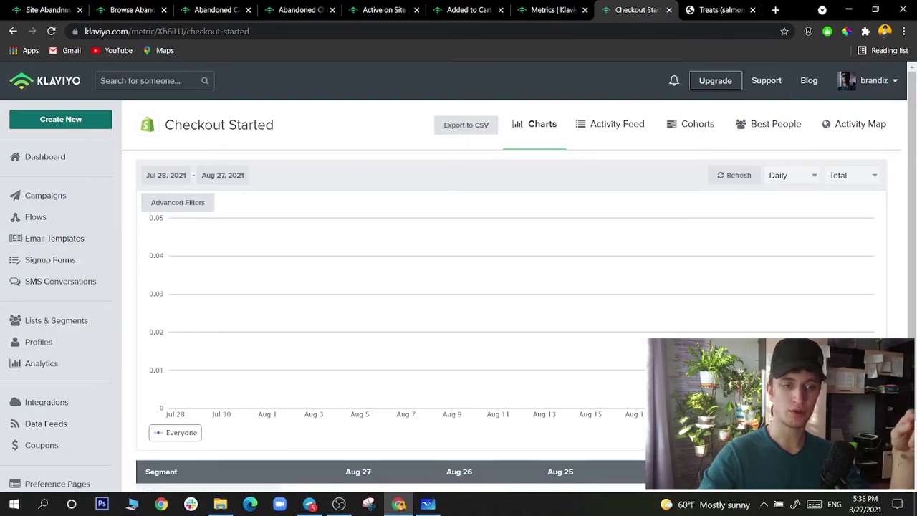
scroll(501, 286, "down", 1)
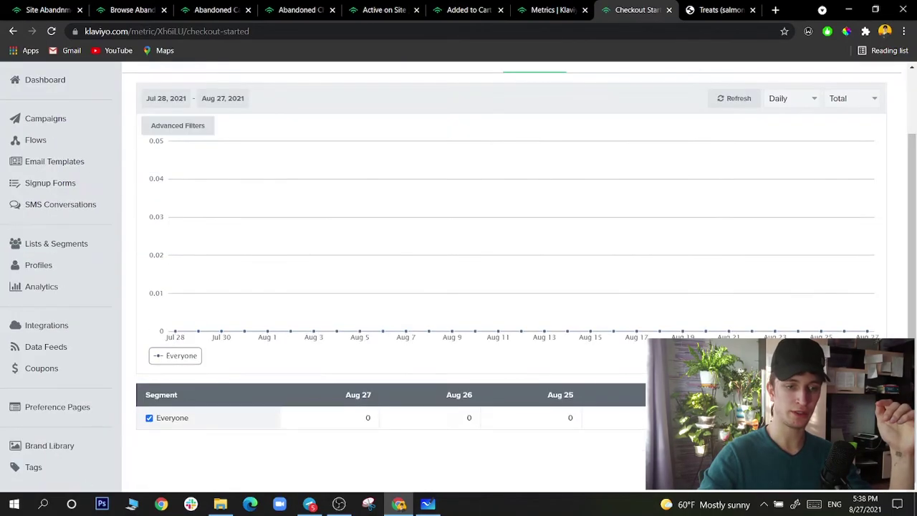
scroll(502, 286, "up", 1)
left_click(616, 124)
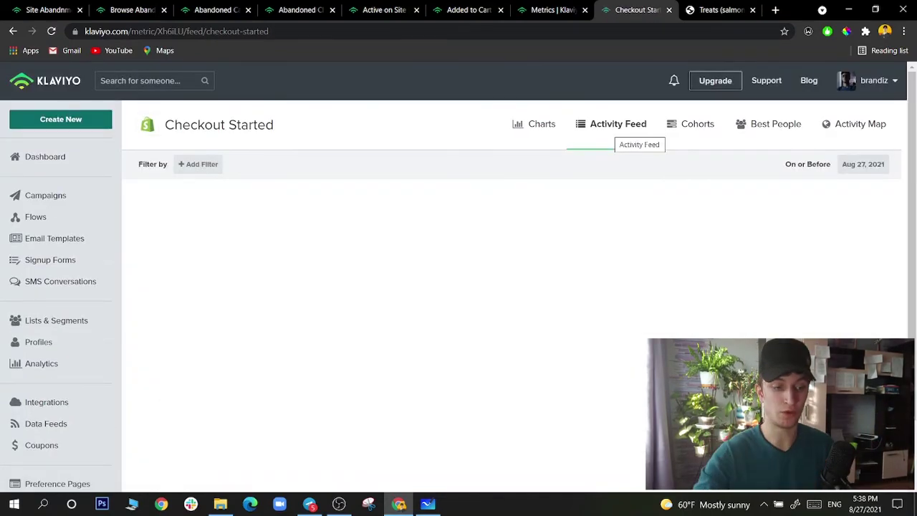
left_click(427, 503)
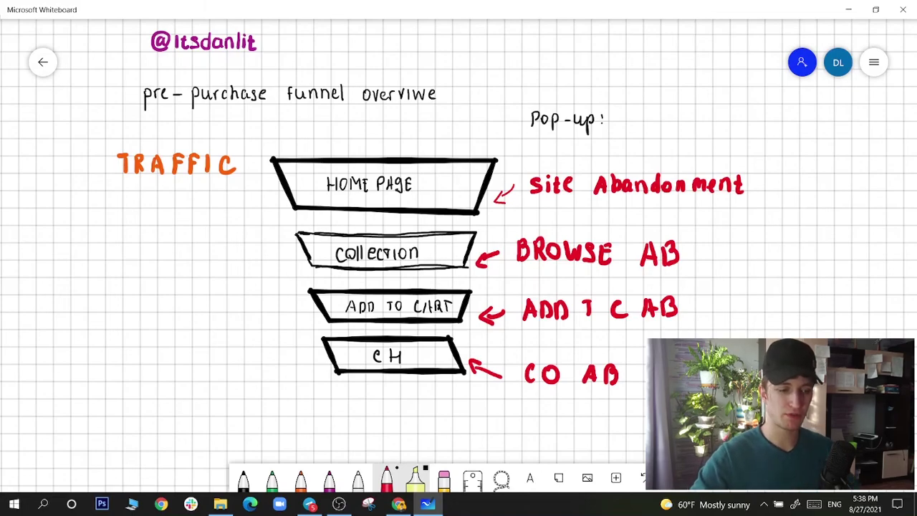
Step: Select the purple pen to annotate the funnel drawing
left_click(329, 477)
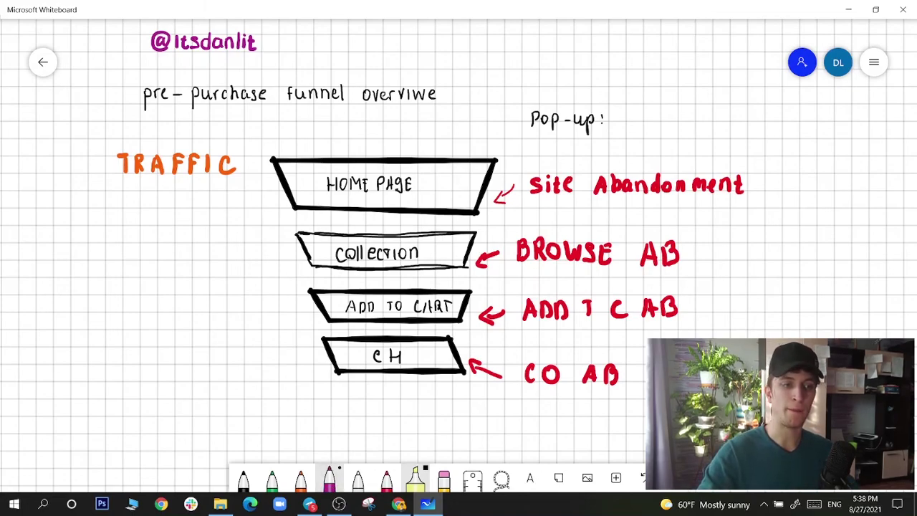